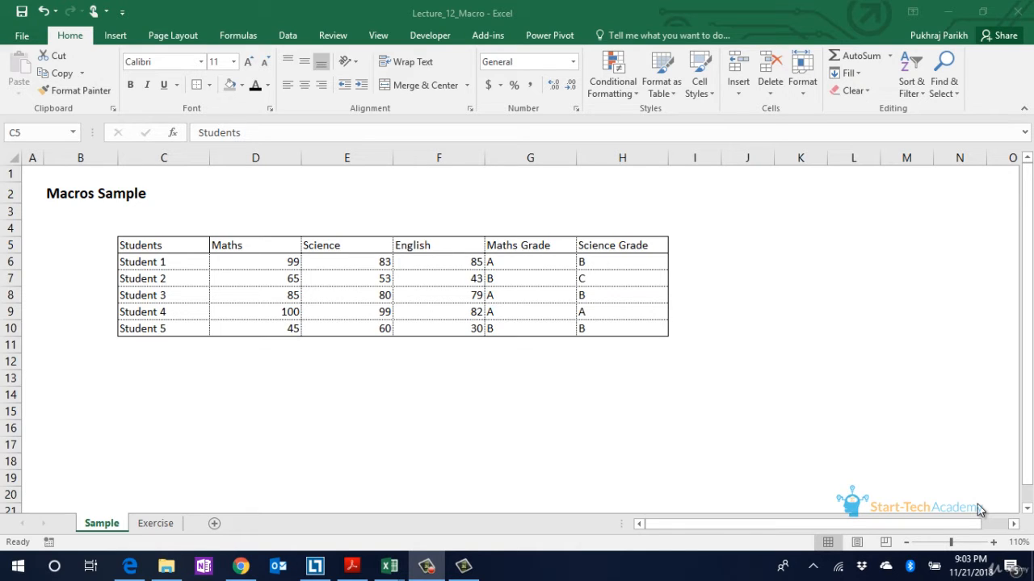
- Run the existing header-formatting macro on the Students header in cell C5
key(ctrl+shift+a)
click(164, 243)
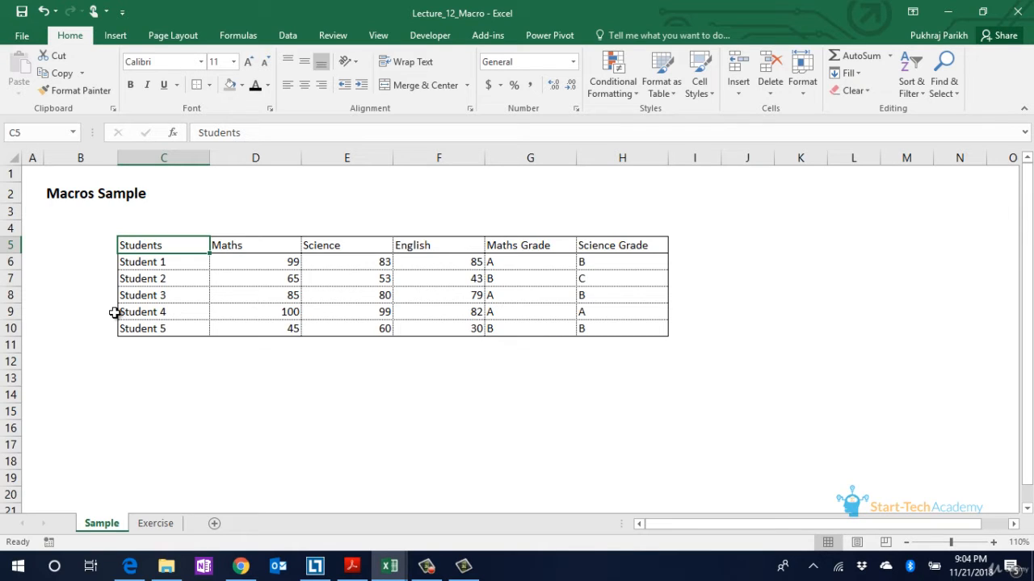
key(ctrl+shift+a)
key(ctrl+shift+a)
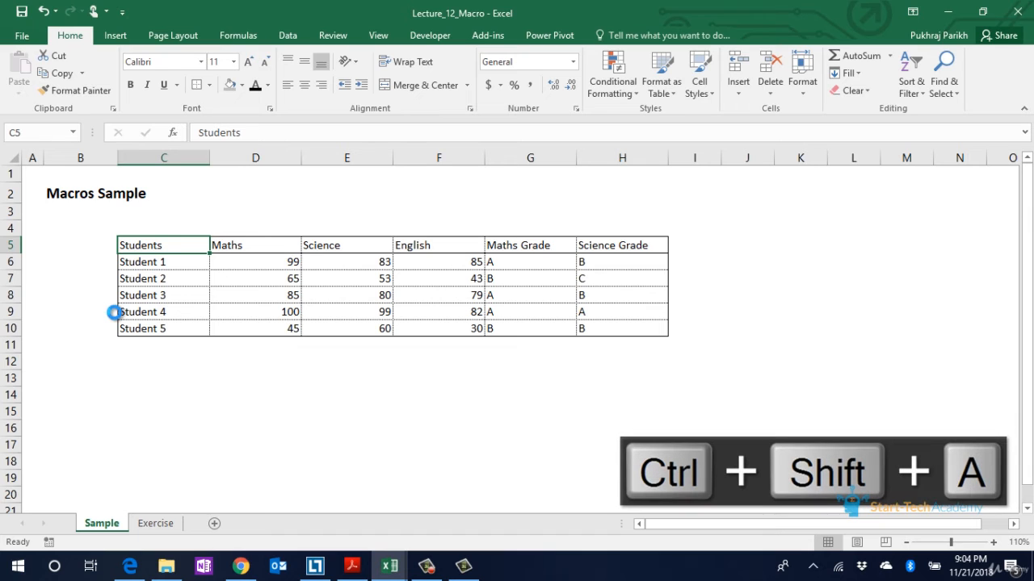
click(143, 280)
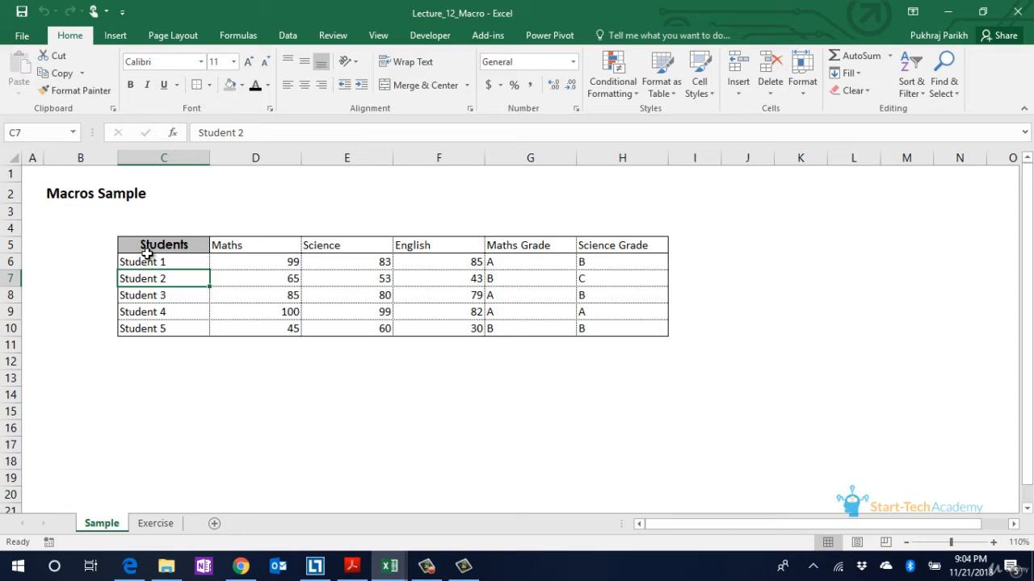
- Inspect the font and formatting of the Students header in cell C5
click(150, 242)
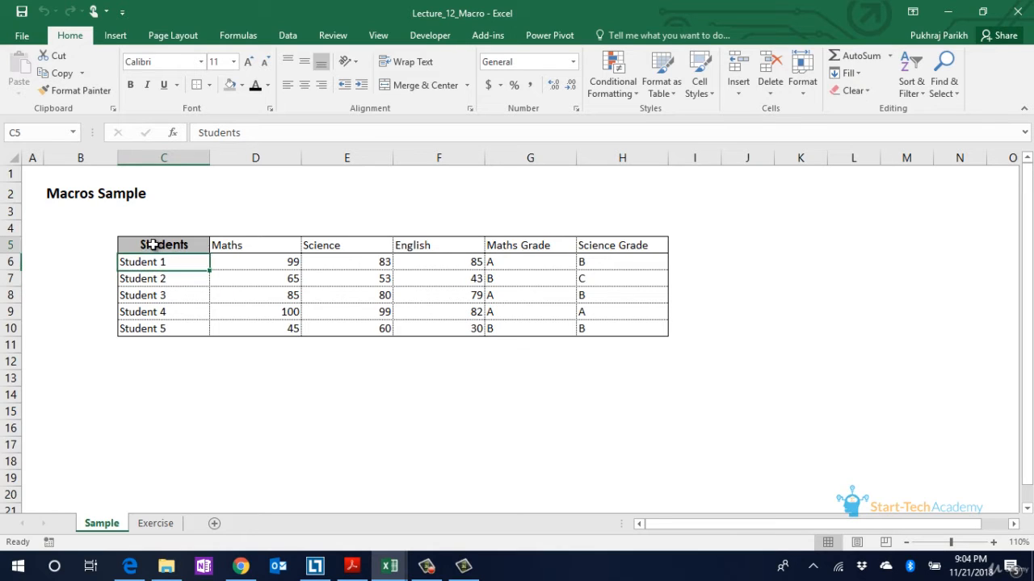
click(178, 62)
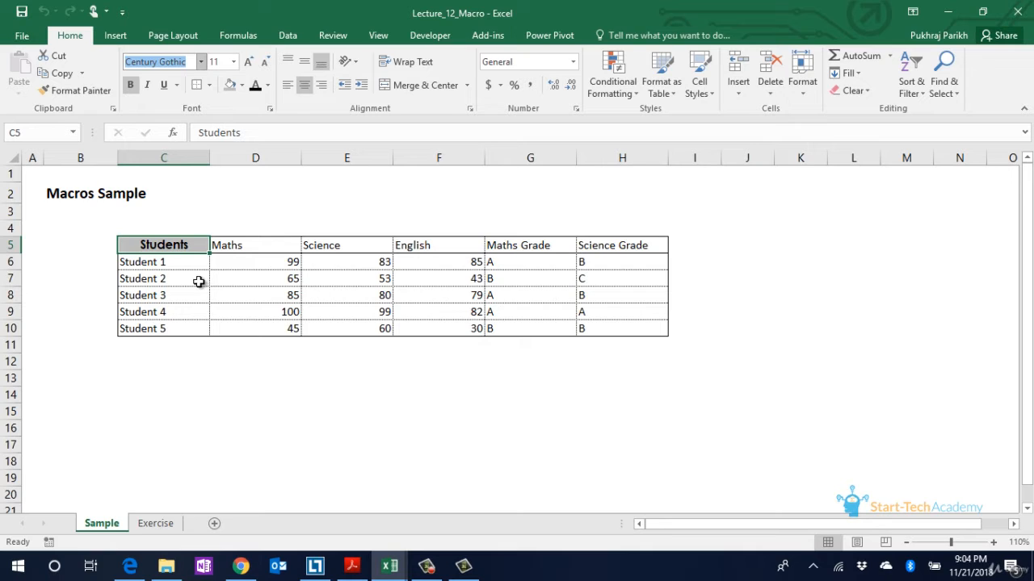
click(172, 268)
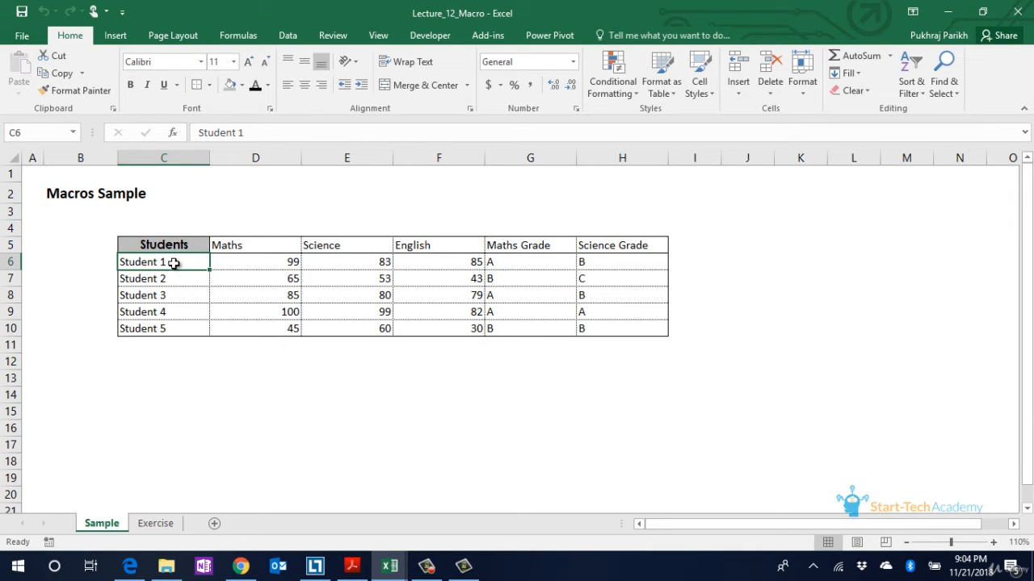
- Run the same formatting macro on the remaining header cells, Maths through Science Grade (D5:H5)
click(223, 247)
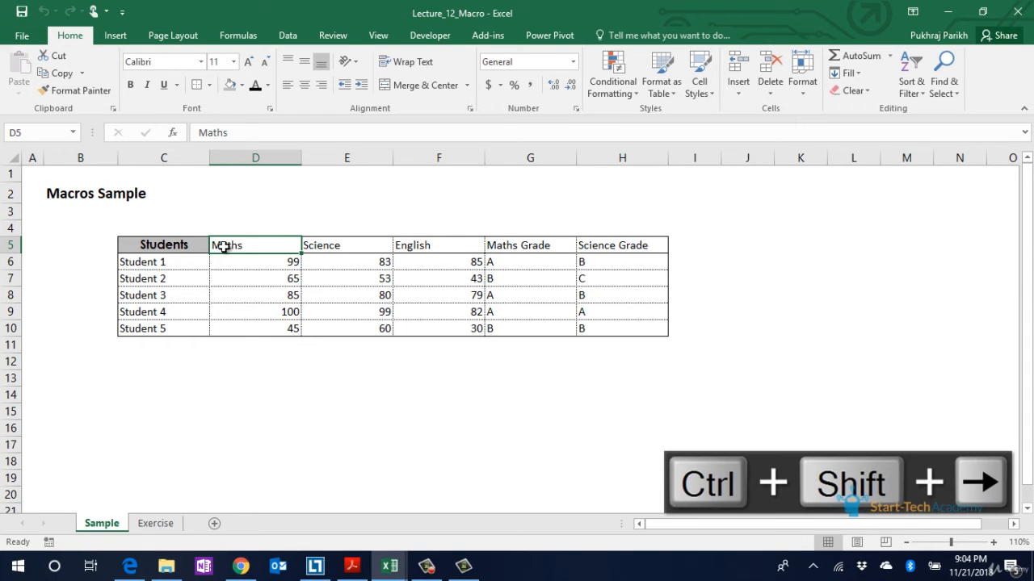
key(ctrl+shift+Right)
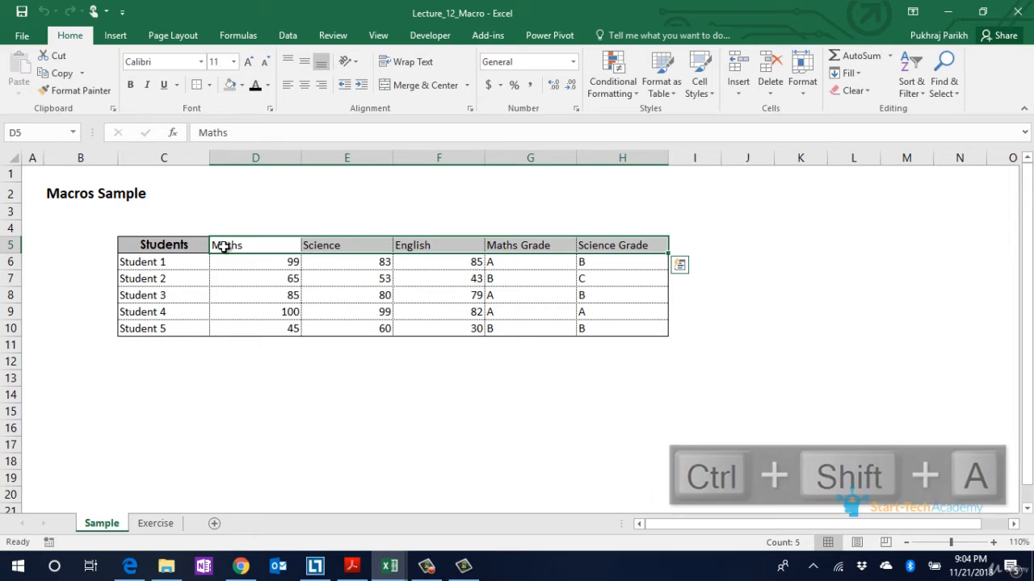
key(ctrl+shift+a)
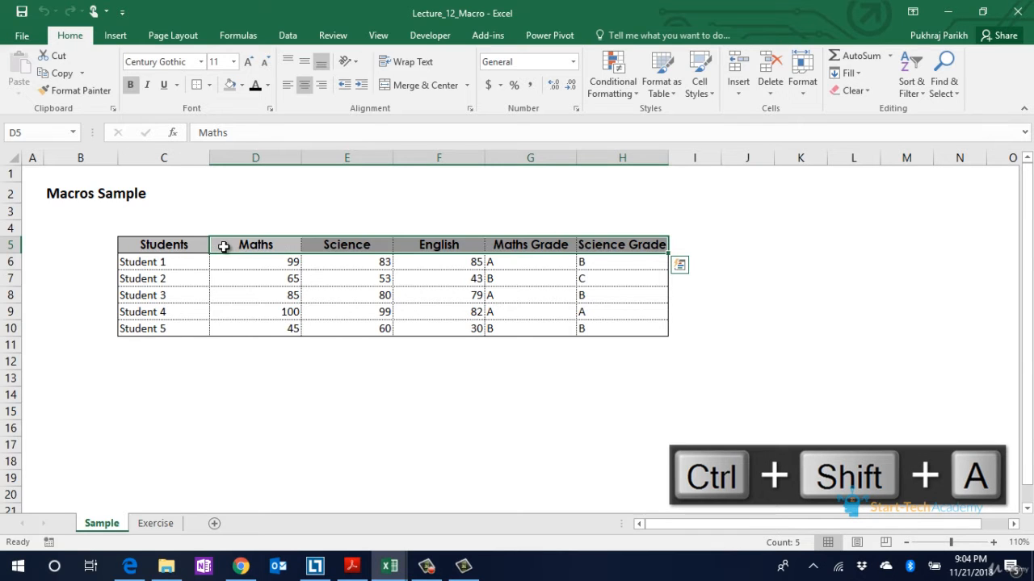
click(164, 243)
click(178, 269)
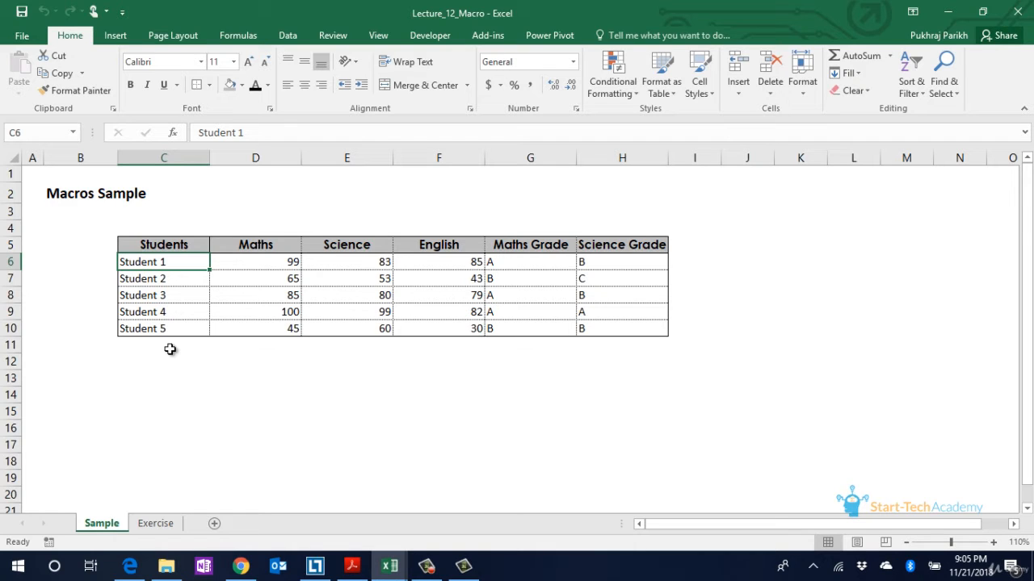
- Switch to the Exercise sheet and make sure Developer is enabled among the ribbon's main tabs
click(152, 525)
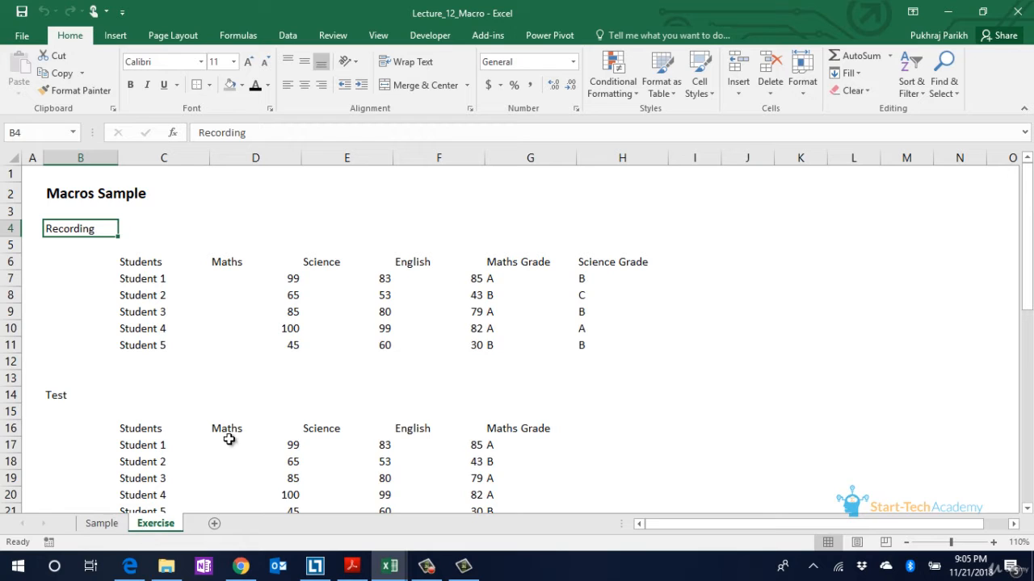
click(425, 38)
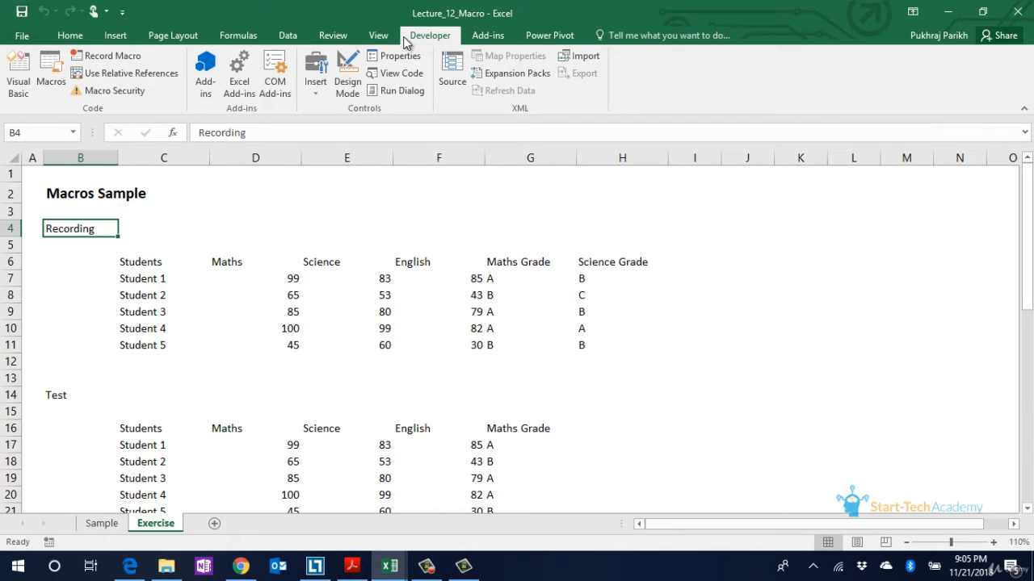
right_click(842, 81)
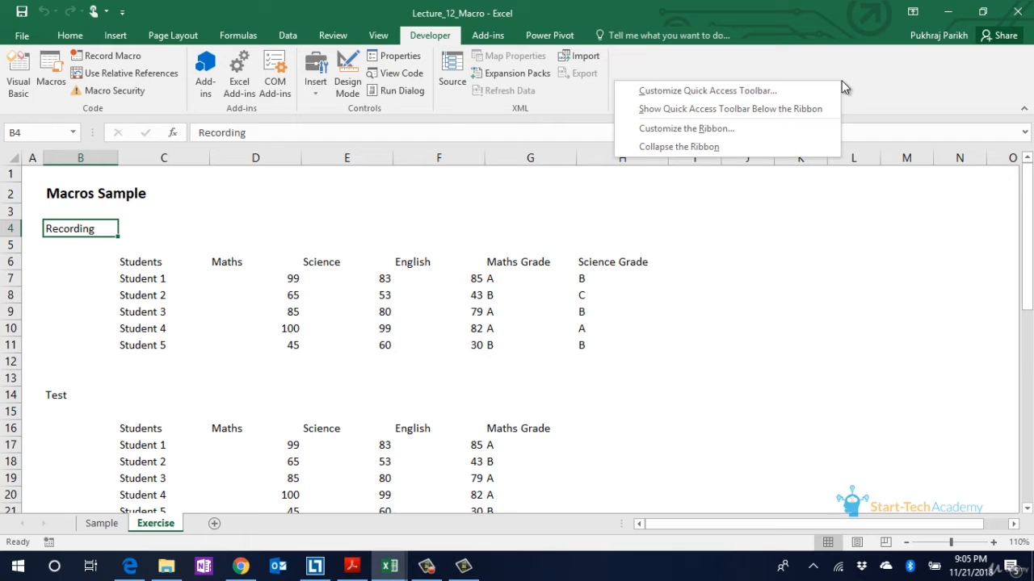
click(762, 132)
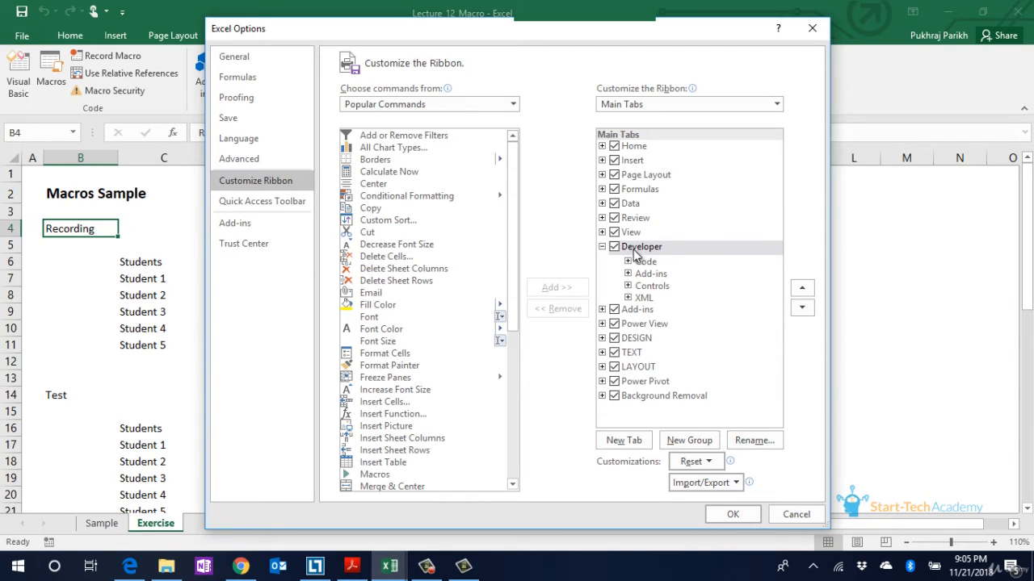
click(616, 251)
click(614, 247)
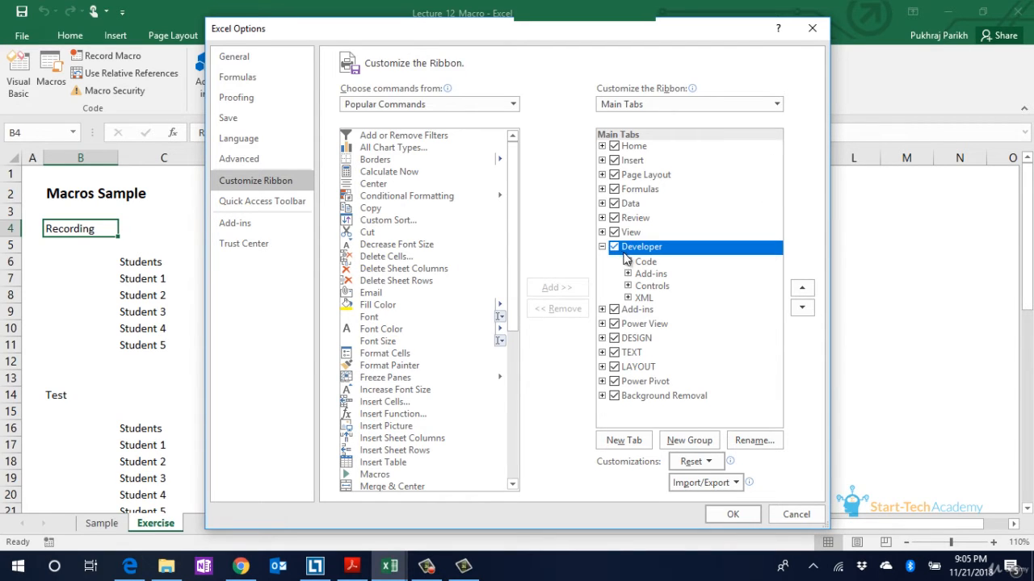
click(735, 516)
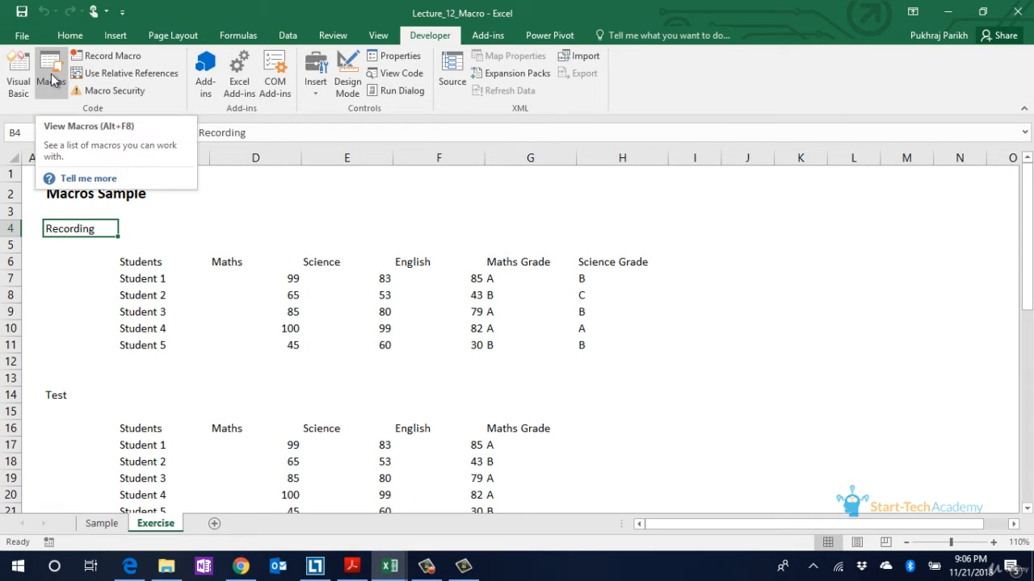
click(135, 264)
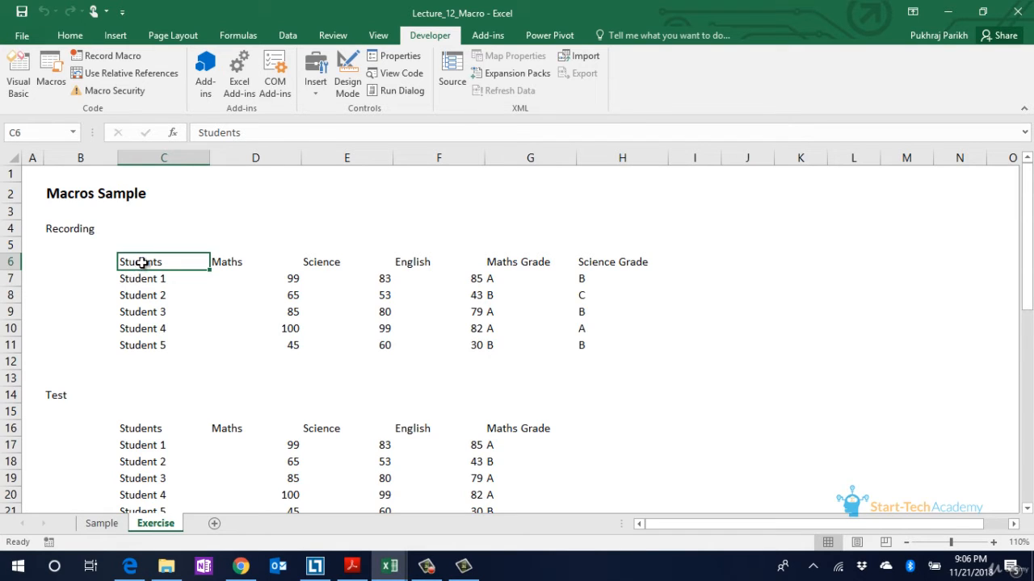
click(143, 273)
click(143, 263)
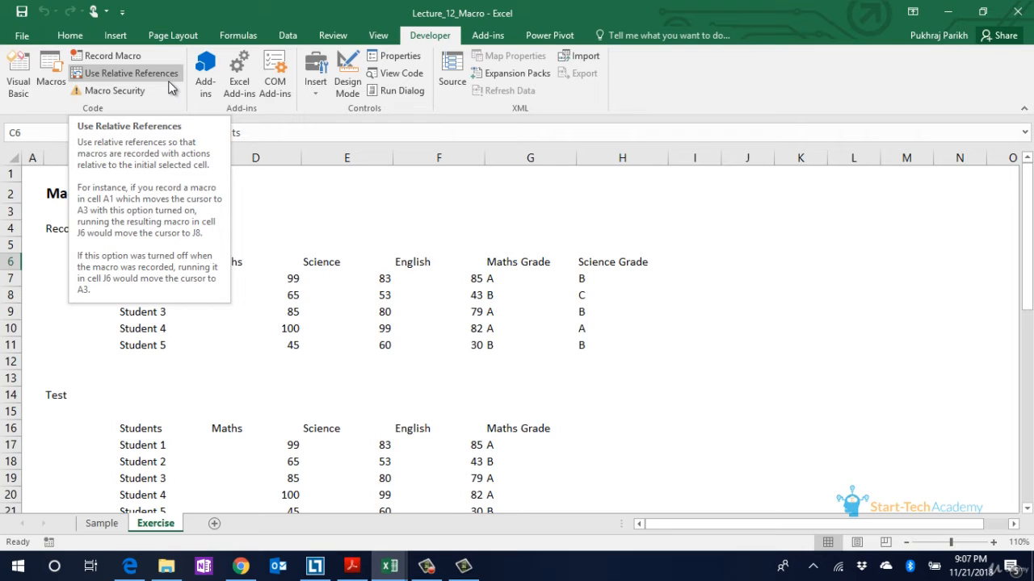
click(323, 237)
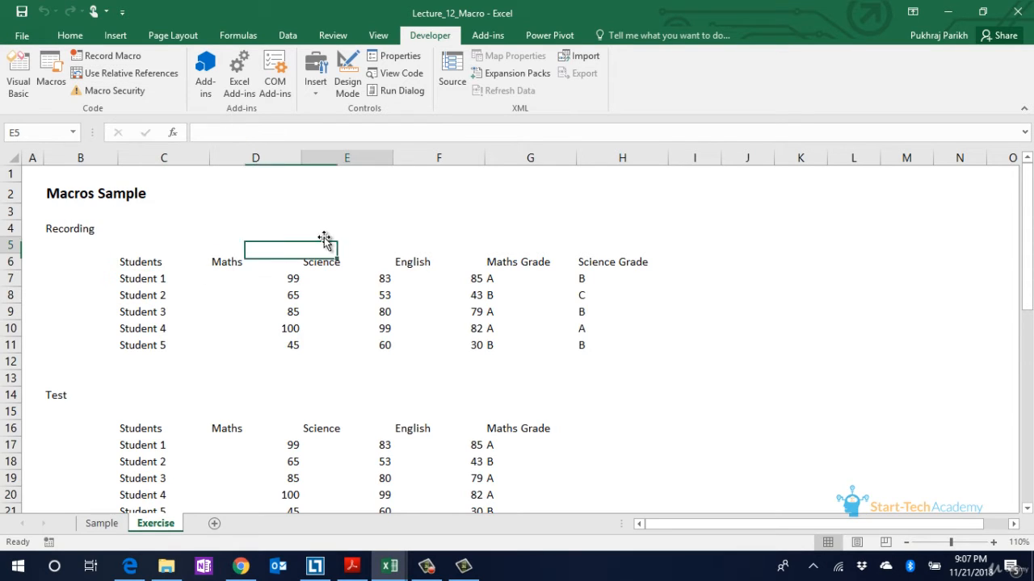
click(143, 428)
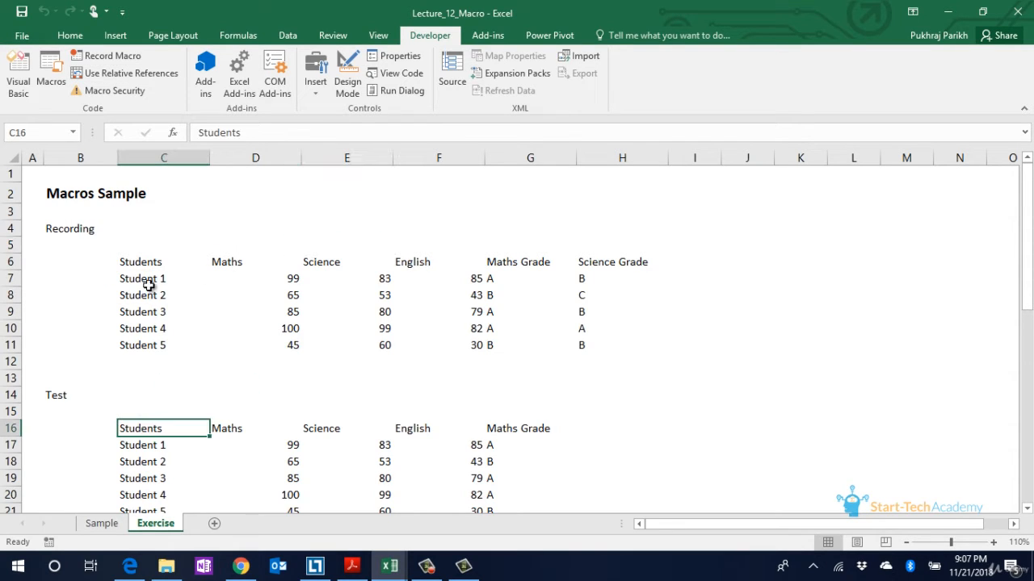
- Start recording a macro from C6 with relative references on, named Exercise, with shortcut Ctrl+Shift+S and description "Table formating"
click(136, 262)
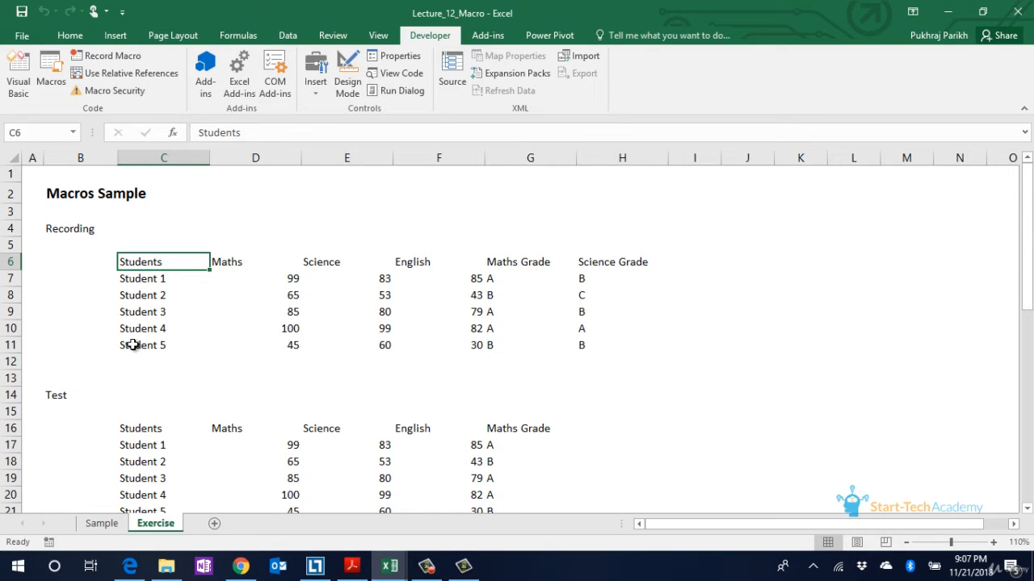
click(119, 73)
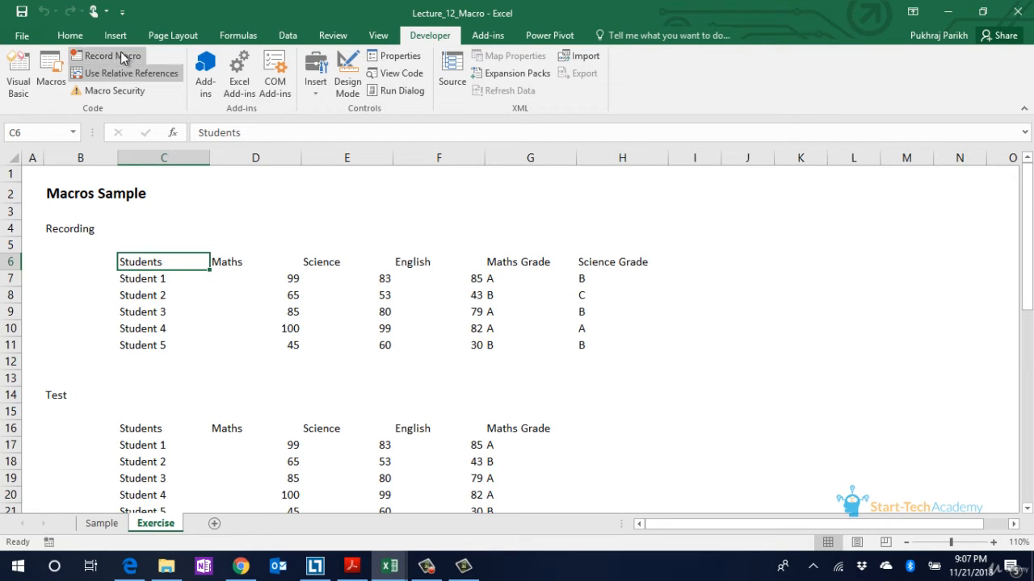
click(121, 56)
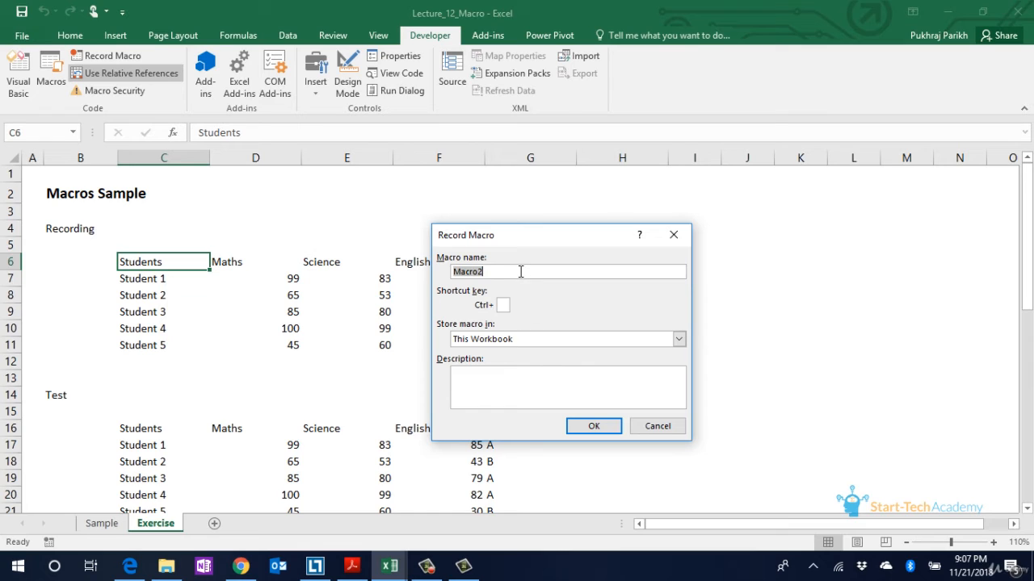
text(Exer)
text(cise)
text(S)
key(Tab)
key(Tab)
text(Tab)
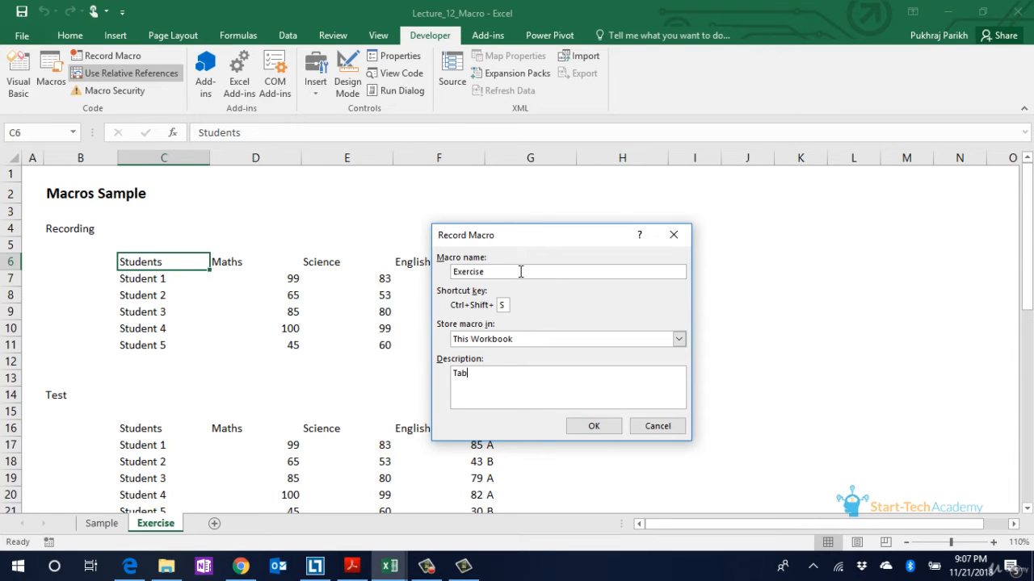
text(le formating)
key(Return)
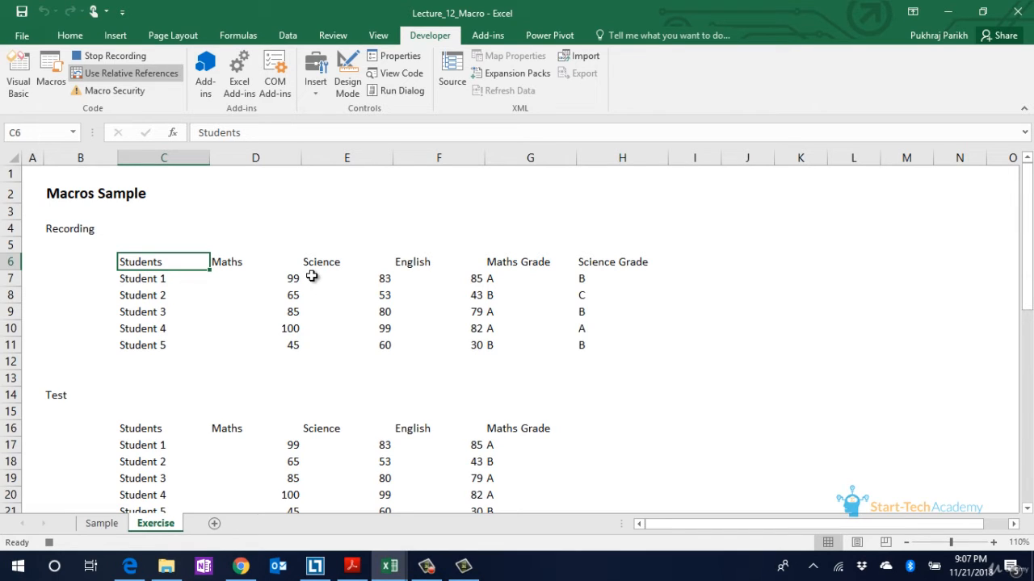
- Apply outside borders to the Recording table's header row, C6:H6
key(ctrl+shift+Right)
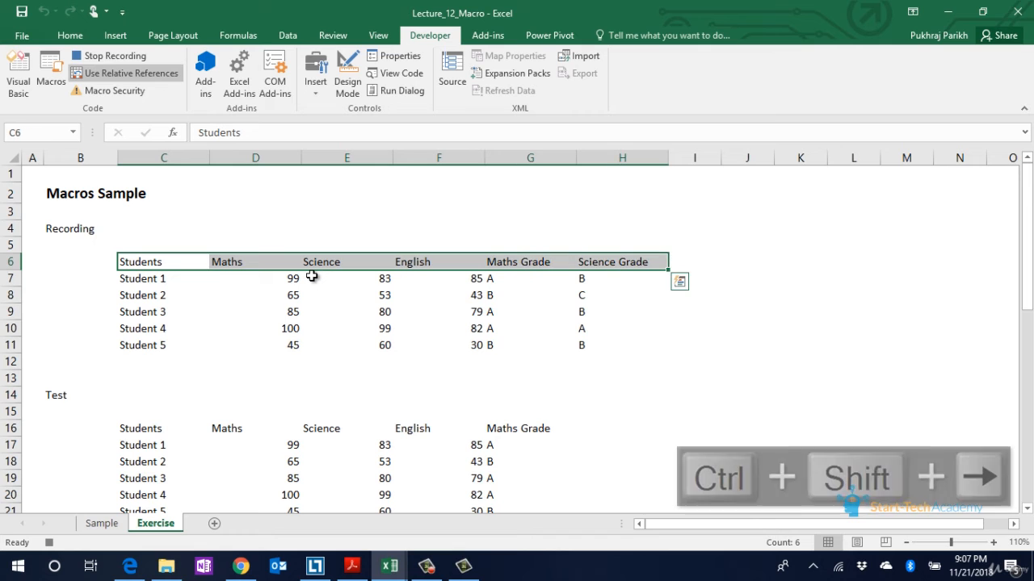
key(alt)
key(h)
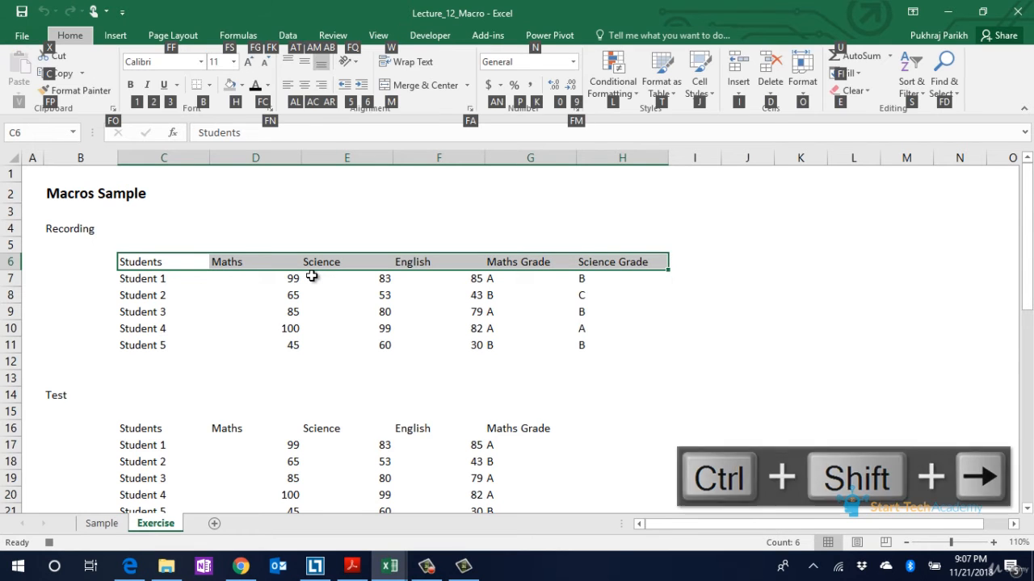
key(b)
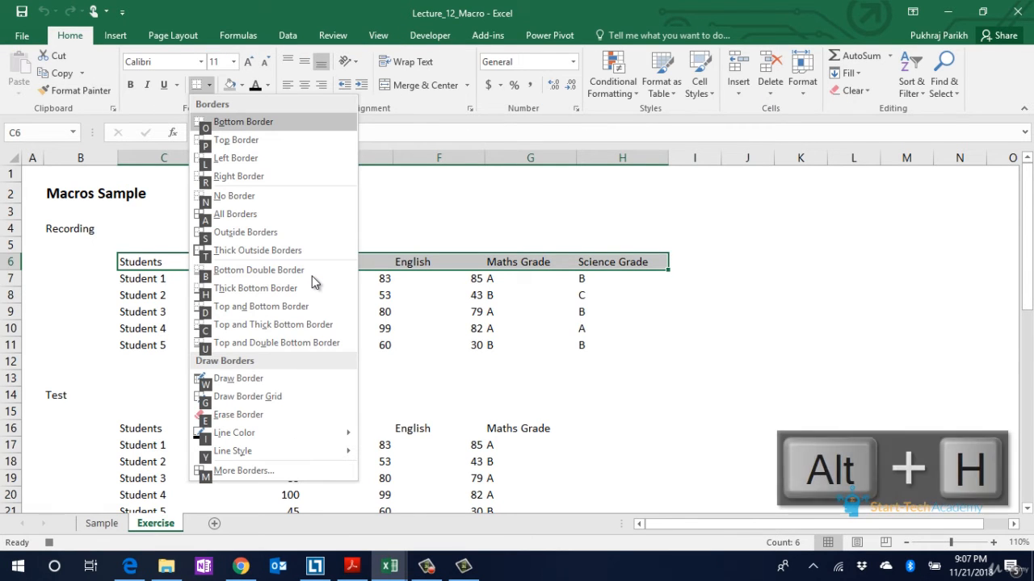
key(o)
key(b)
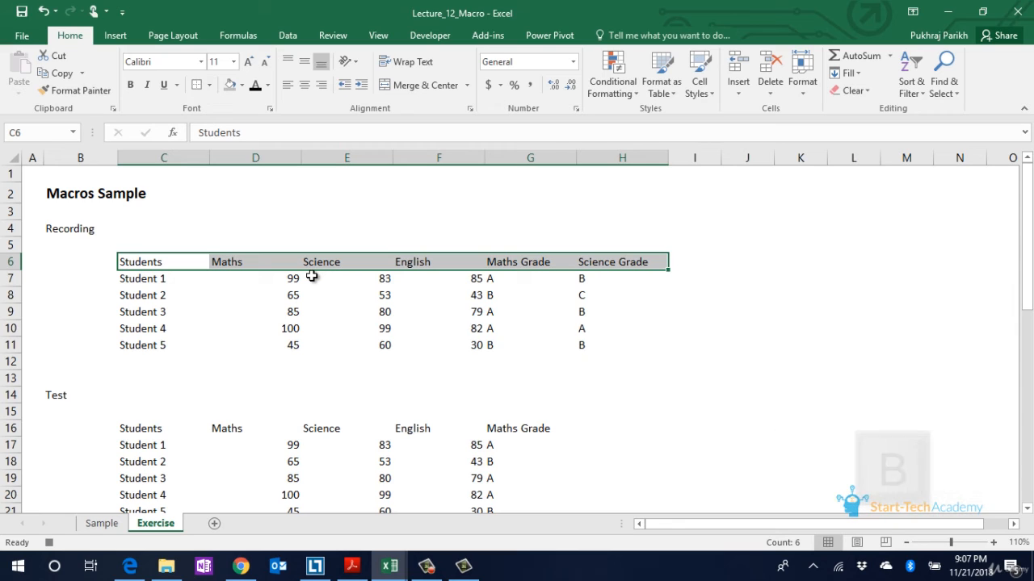
key(s)
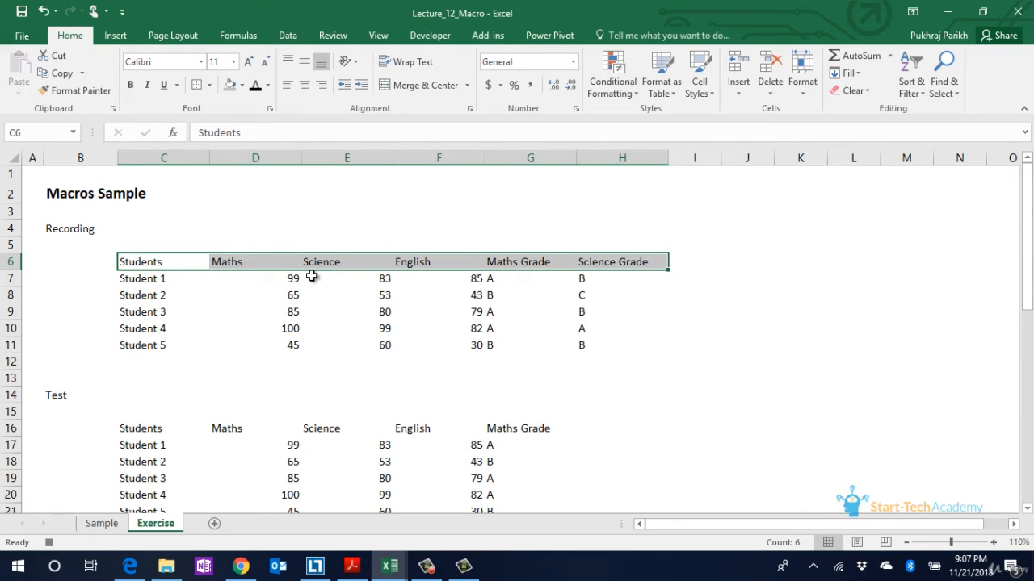
- Make the header row C6:H6 bold and give it a grey fill
click(130, 84)
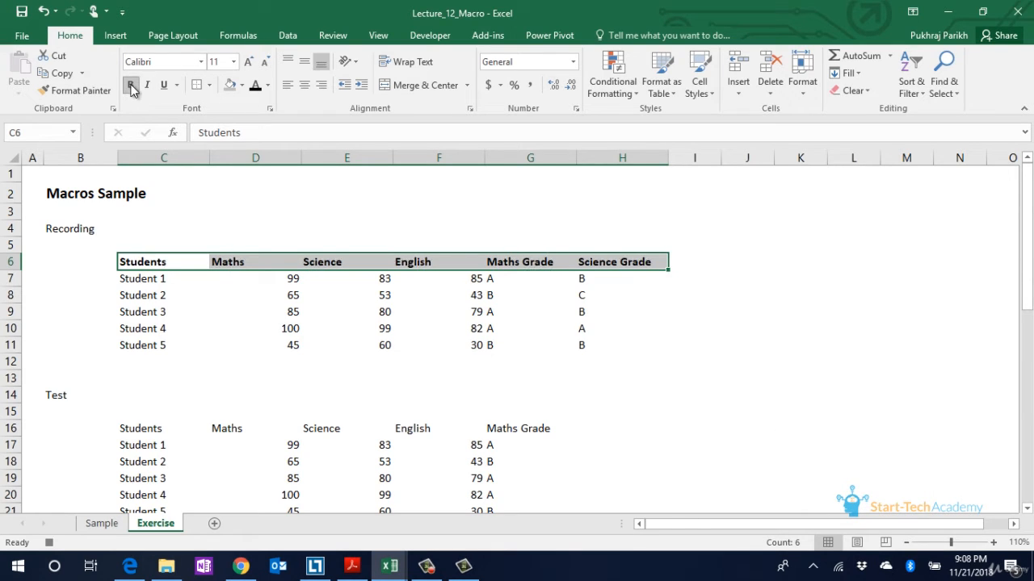
click(230, 86)
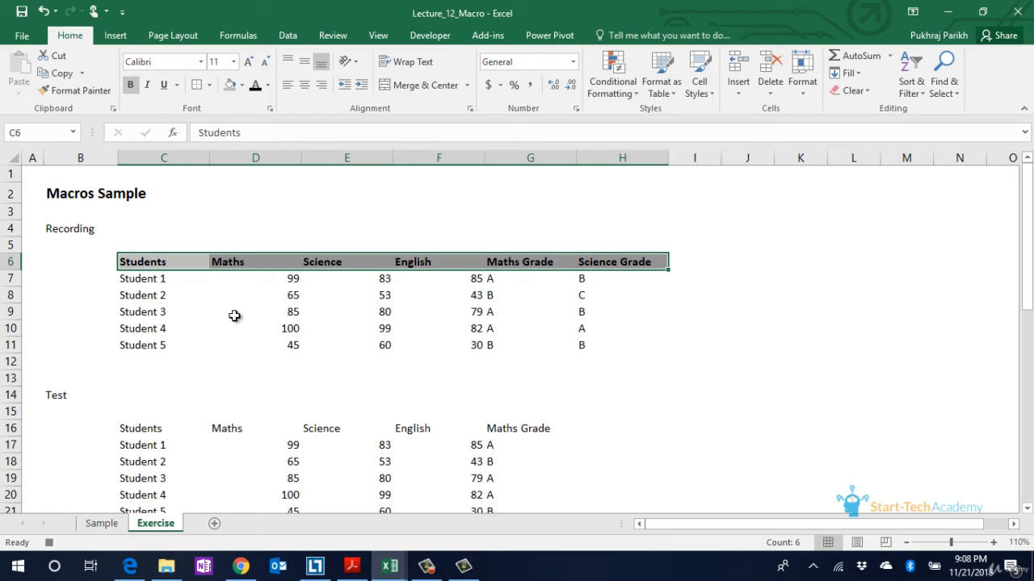
- Apply a thin solid outline and fine dotted inside borders to the Recording table's body, C7:H11
key(Down)
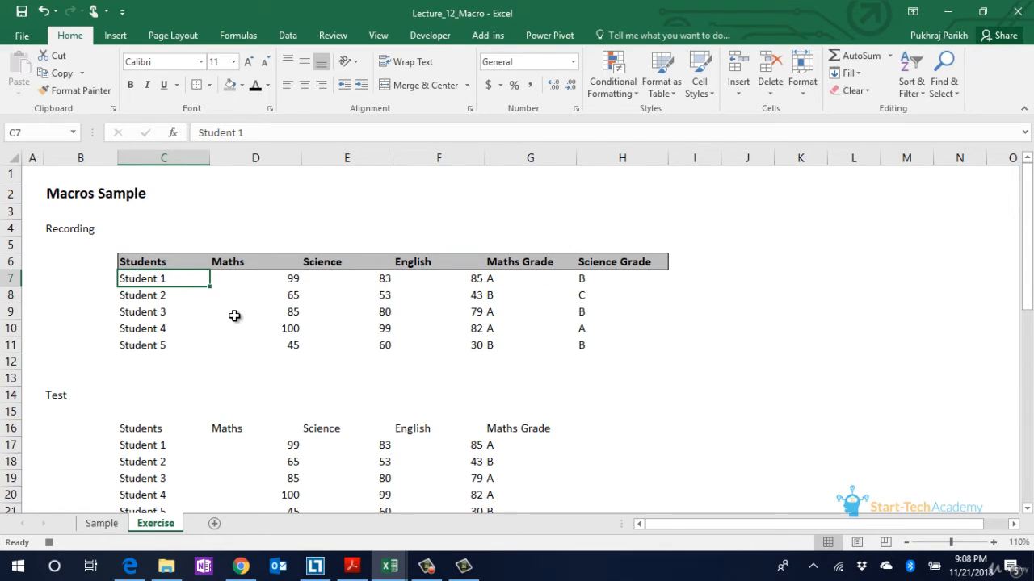
key(ctrl+shift+Down)
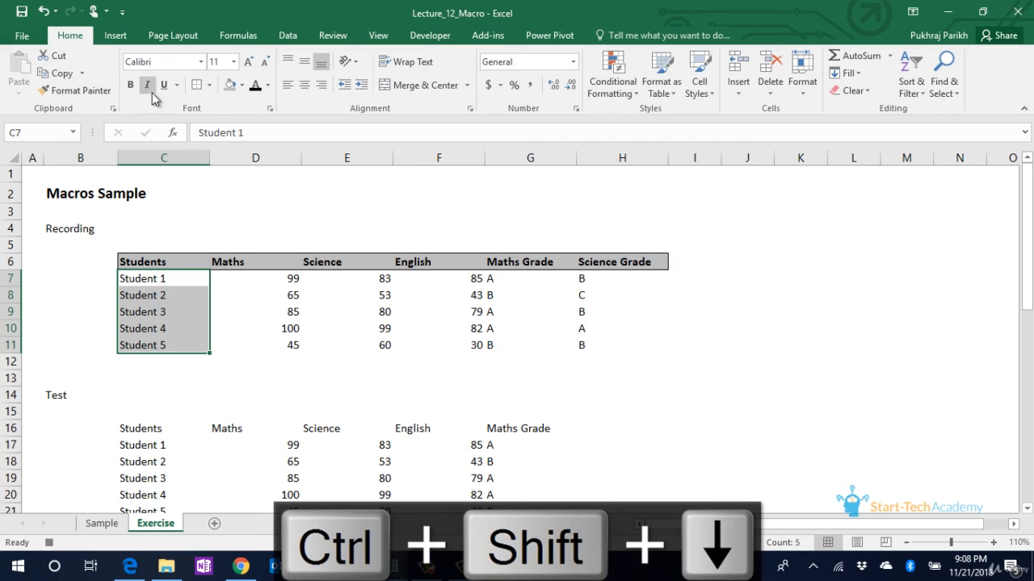
key(ctrl+shift+Right)
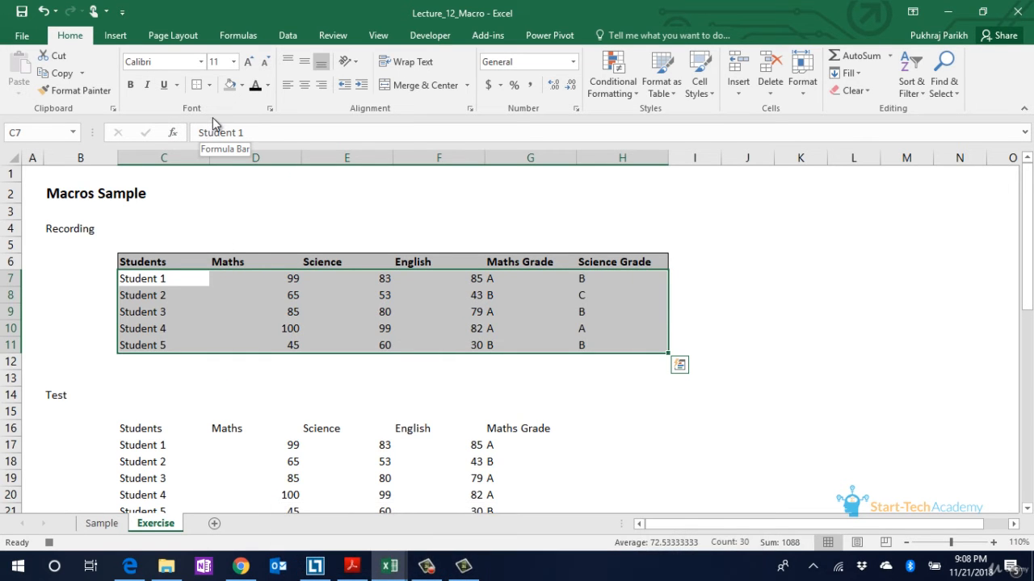
click(209, 84)
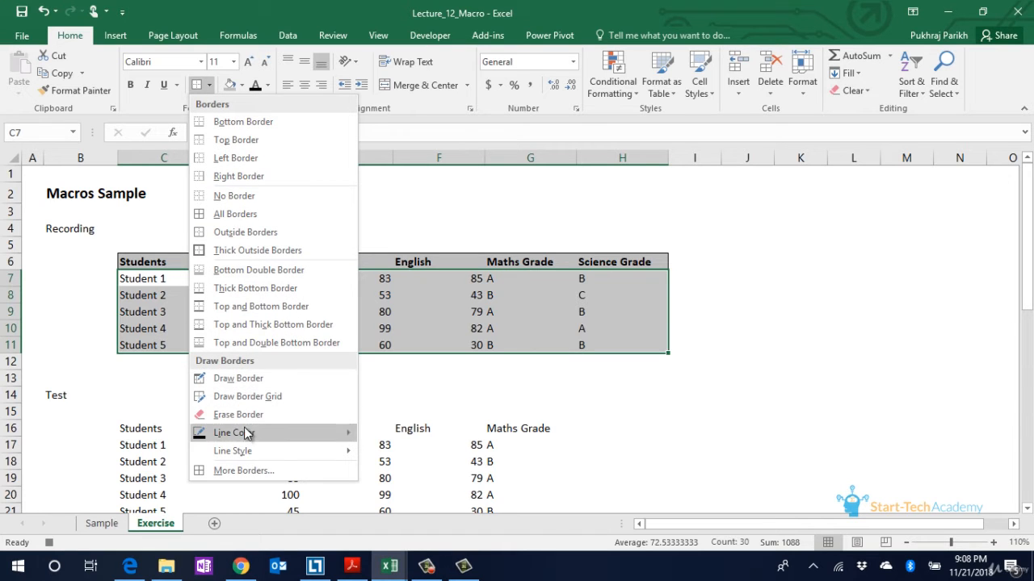
key(Escape)
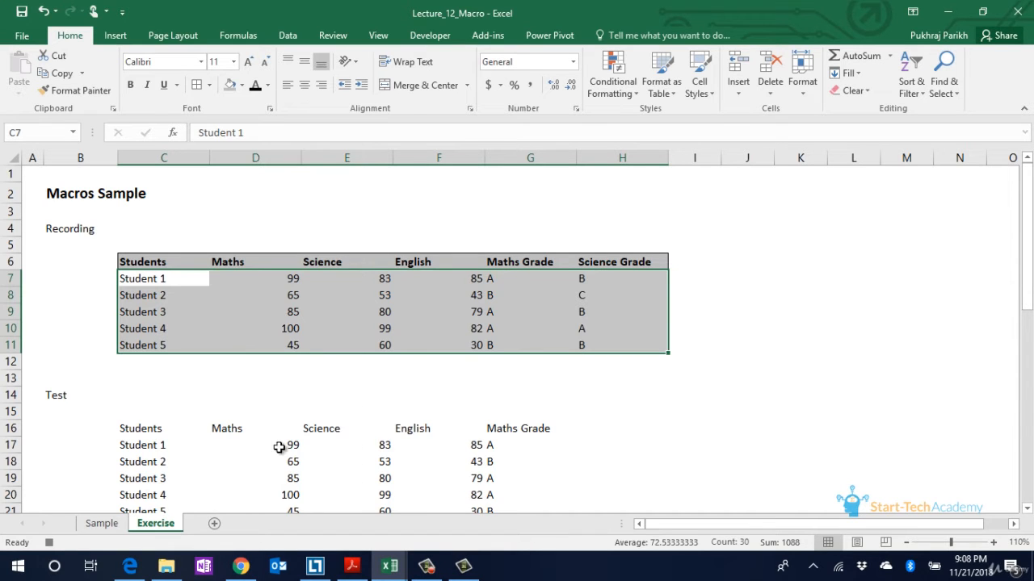
click(408, 257)
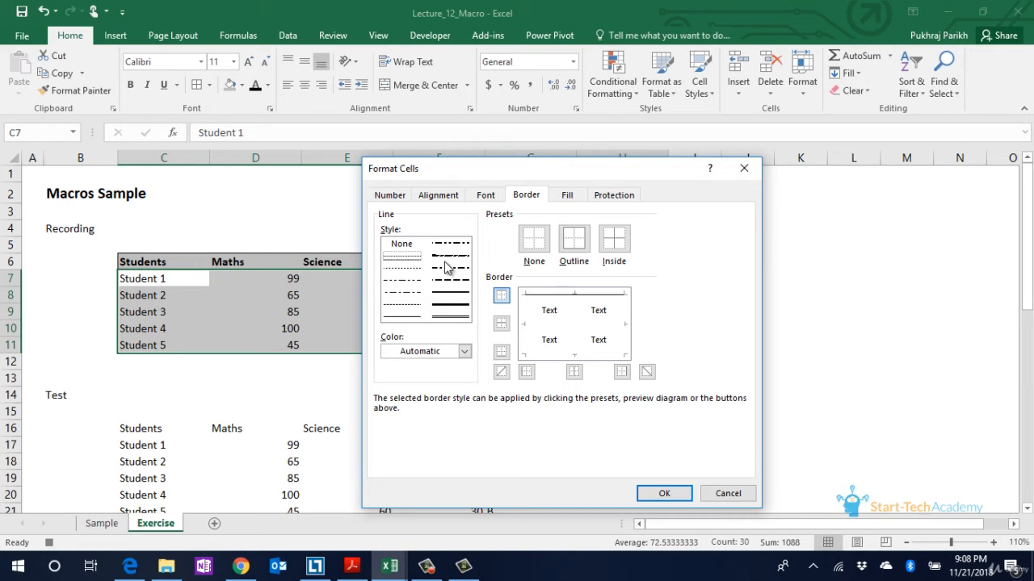
click(402, 315)
click(575, 247)
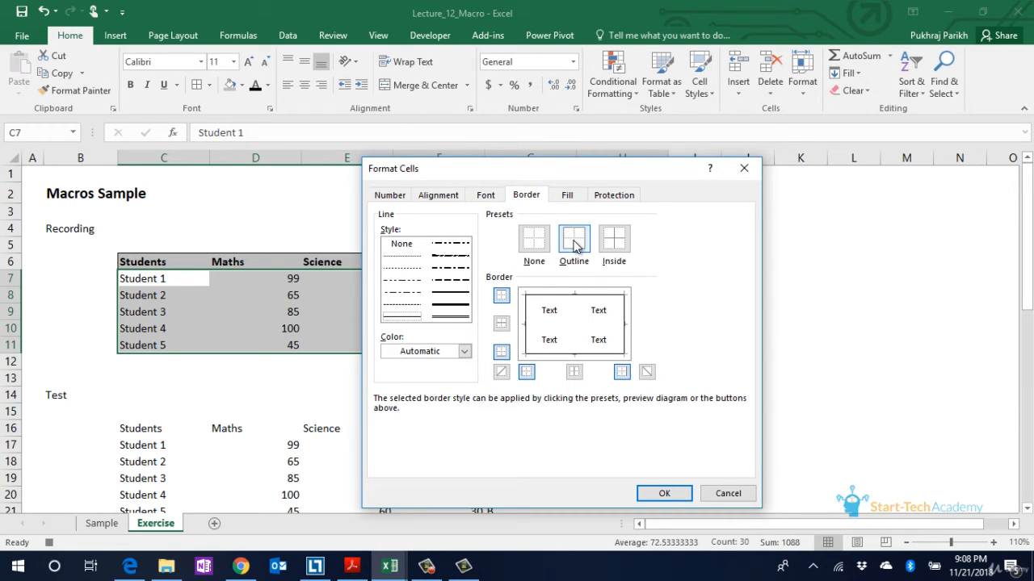
click(410, 259)
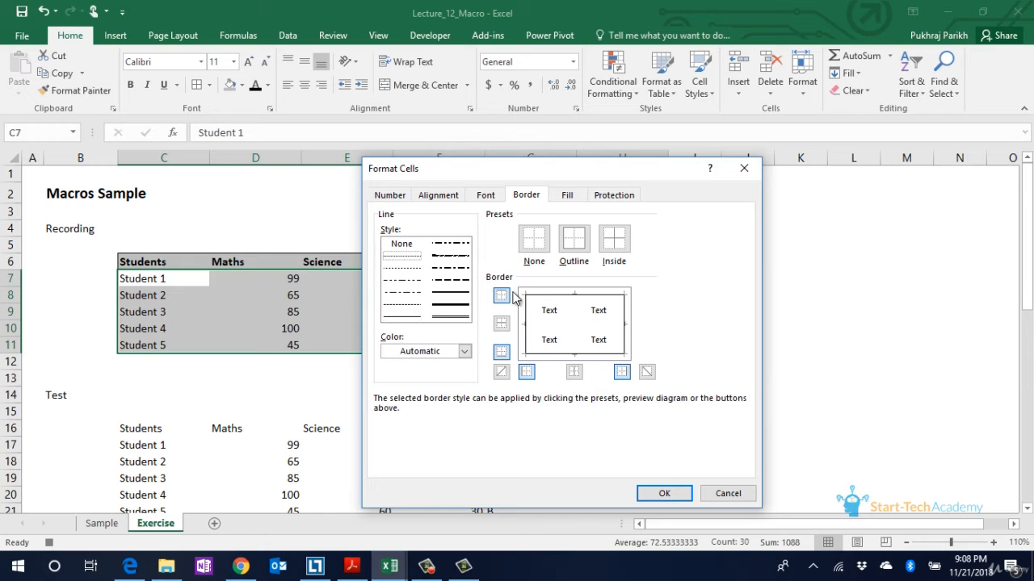
click(575, 320)
click(549, 326)
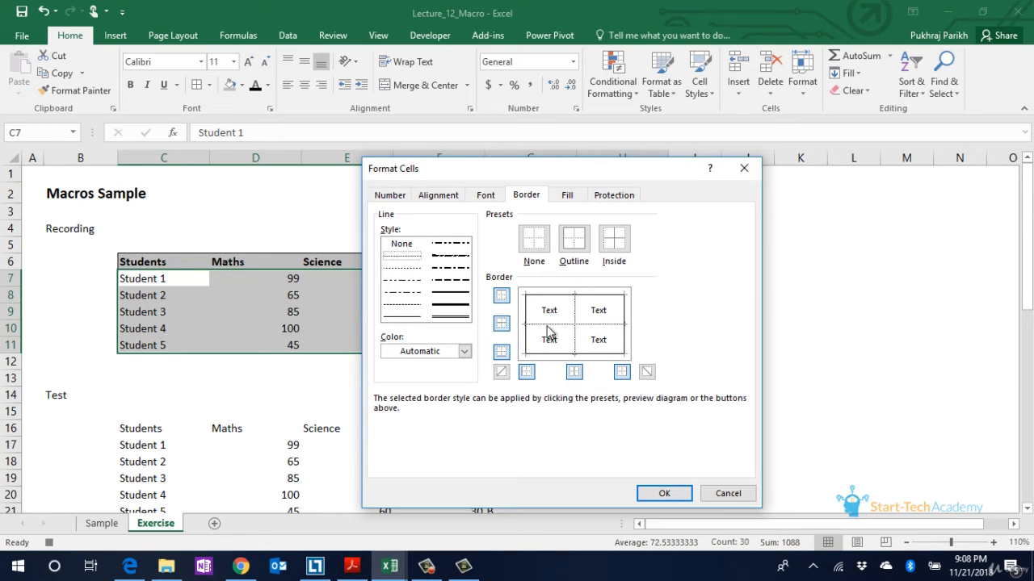
click(657, 490)
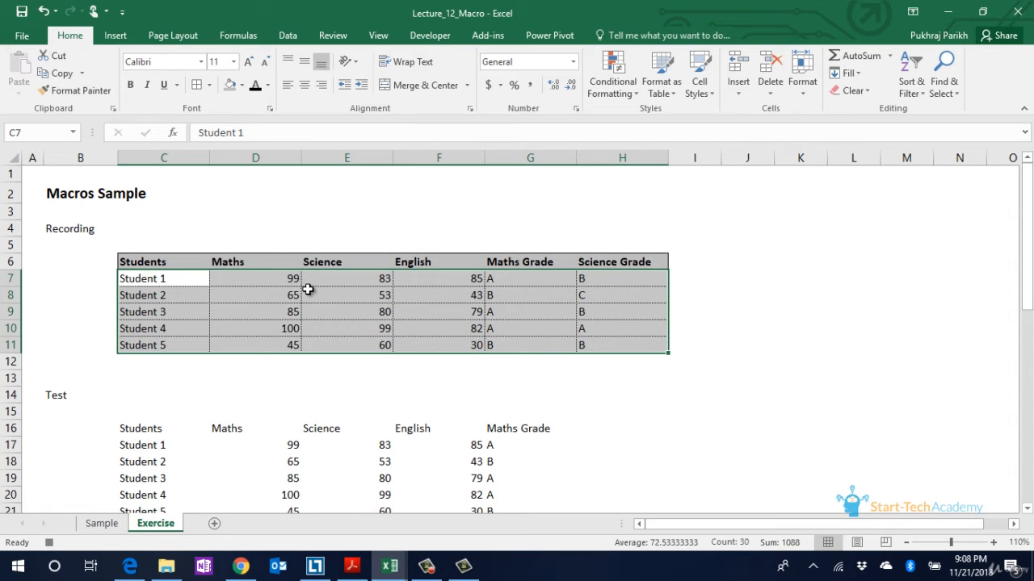
- Italicize the student names in C7:C11 of the Recording table
key(Up)
key(Down)
key(ctrl+shift+Down)
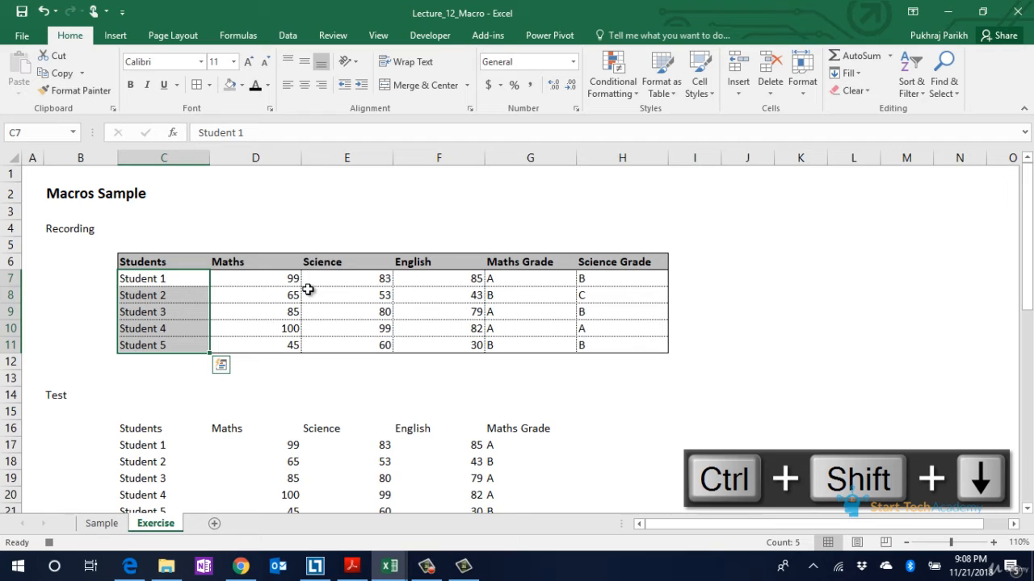
click(147, 86)
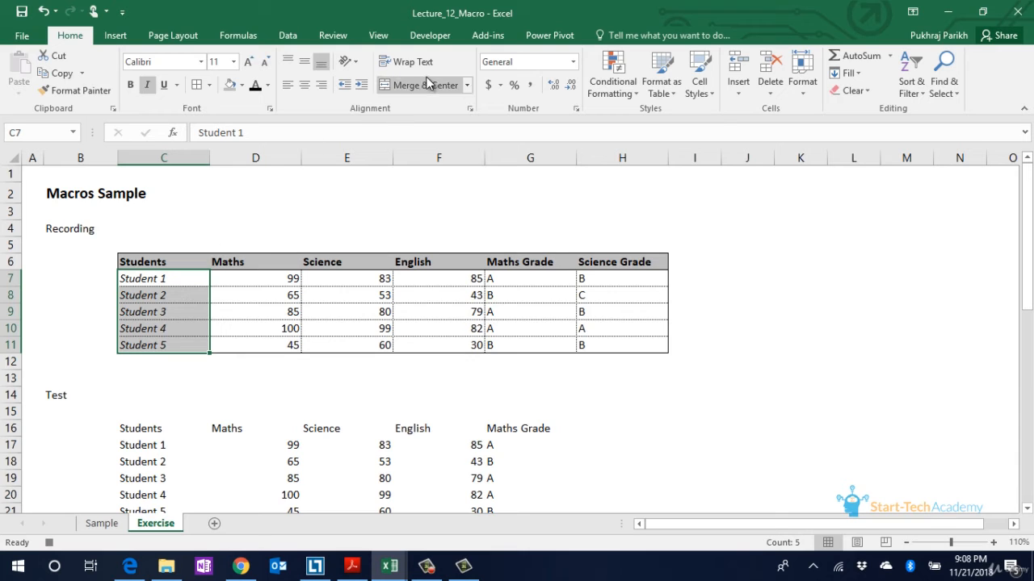
- Stop recording the Exercise macro and deselect the formatted range
click(443, 39)
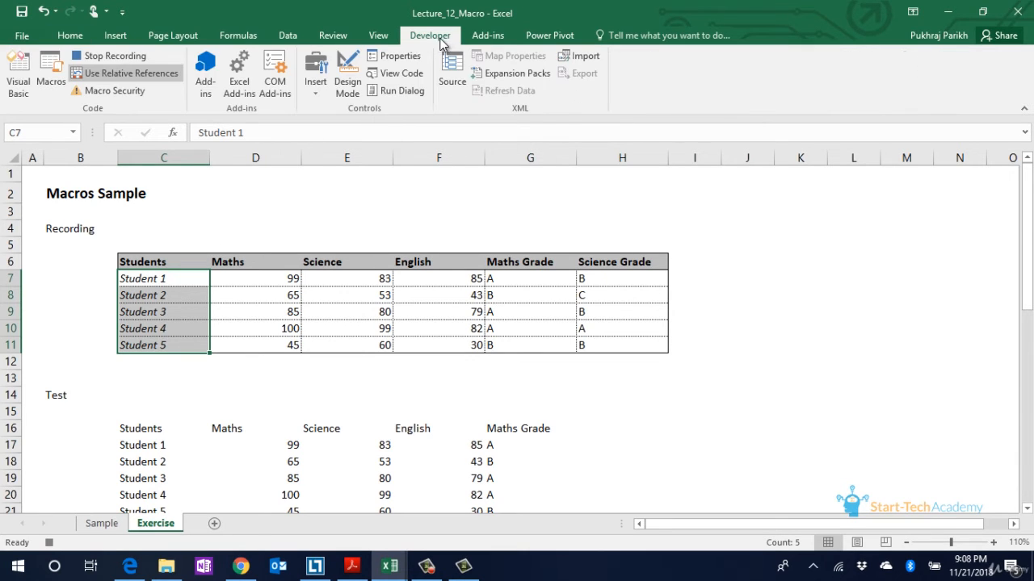
click(129, 73)
click(287, 365)
- Run the Exercise macro on the Test table, starting from its Students header in C16, using the assigned shortcut
scroll(286, 366, down, 1)
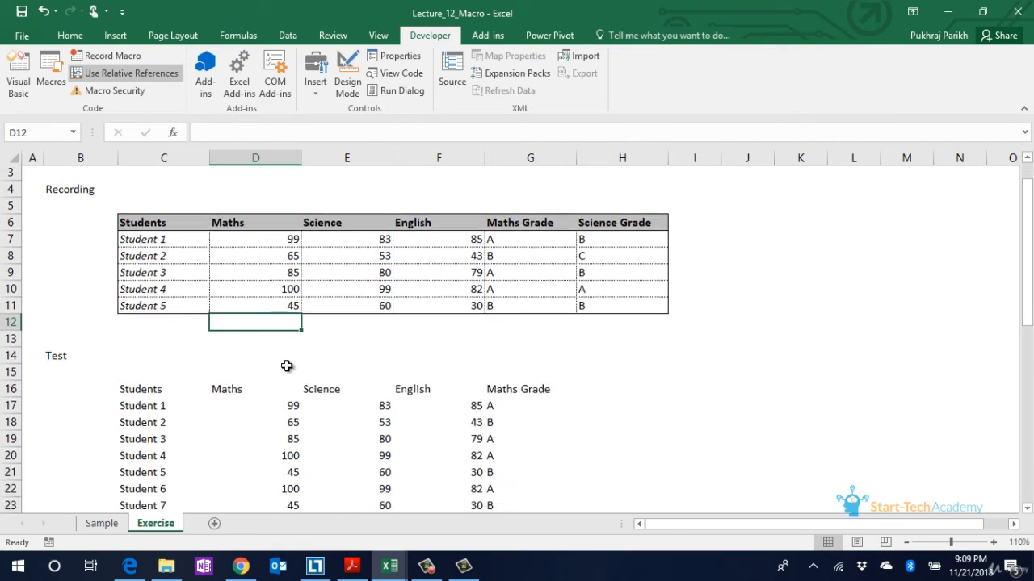
scroll(287, 366, down, 1)
click(130, 374)
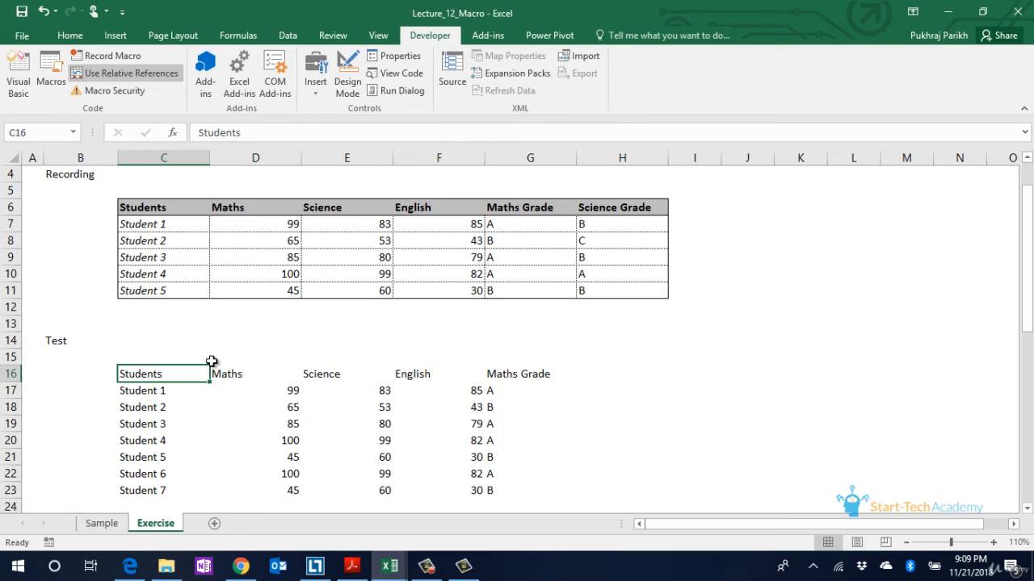
scroll(211, 361, down, 1)
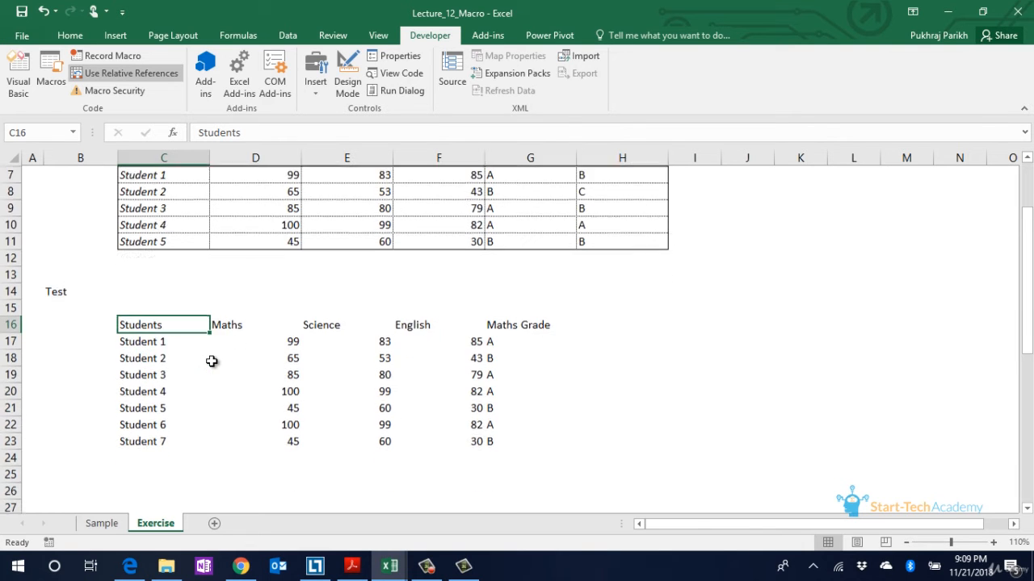
scroll(211, 361, up, 1)
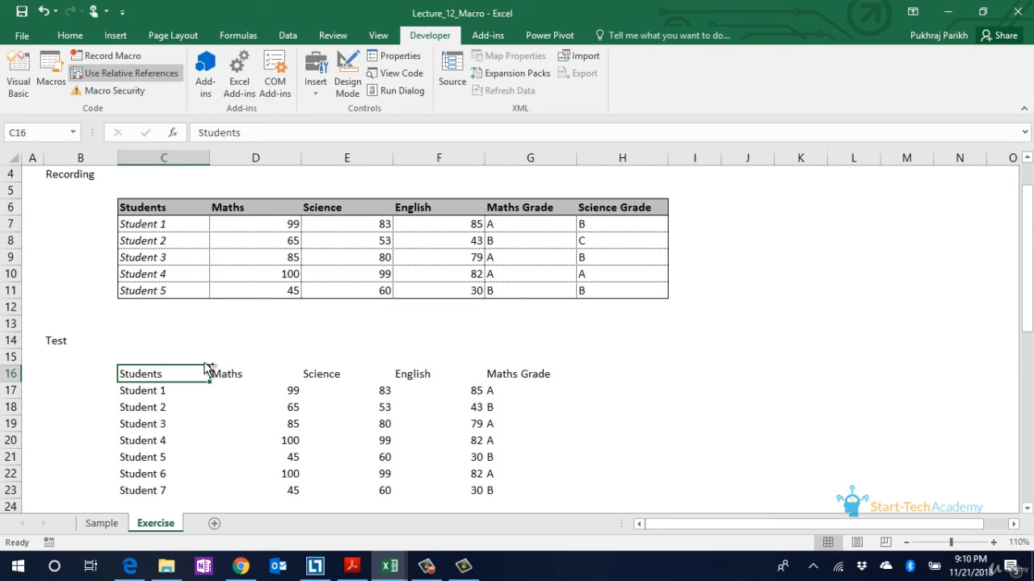
key(ctrl+shift+s)
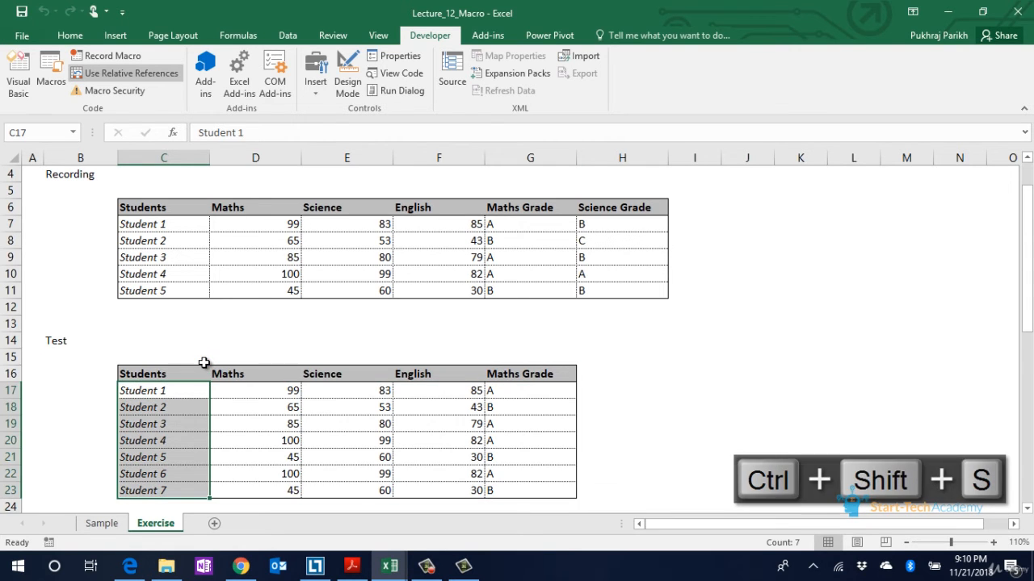
click(203, 362)
- Insert a form control button beside the Button test table, around H32:J34, and assign the Exercise macro to it
scroll(185, 336, down, 1)
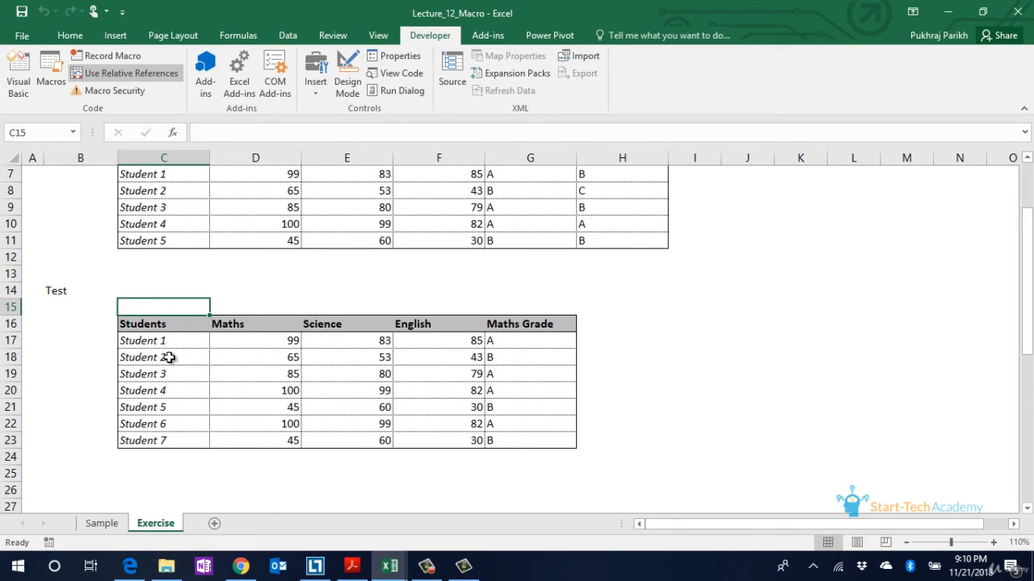
scroll(280, 300, down, 2)
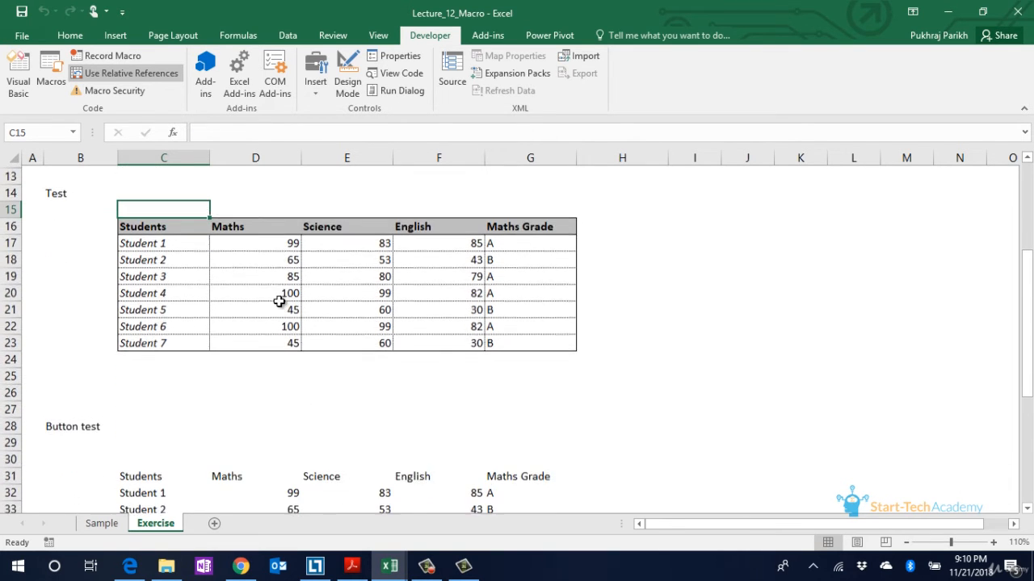
scroll(282, 298, down, 1)
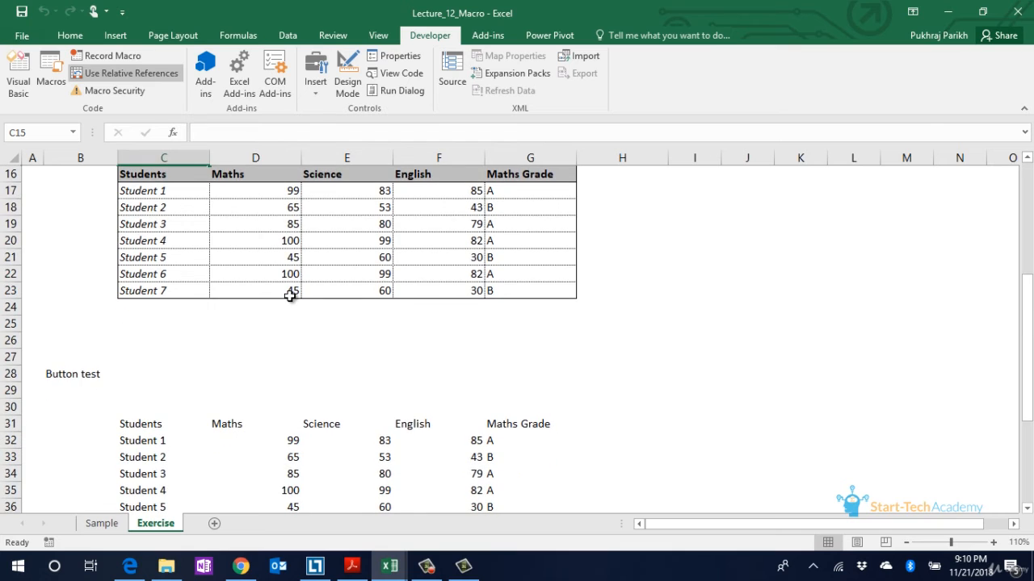
scroll(288, 296, down, 2)
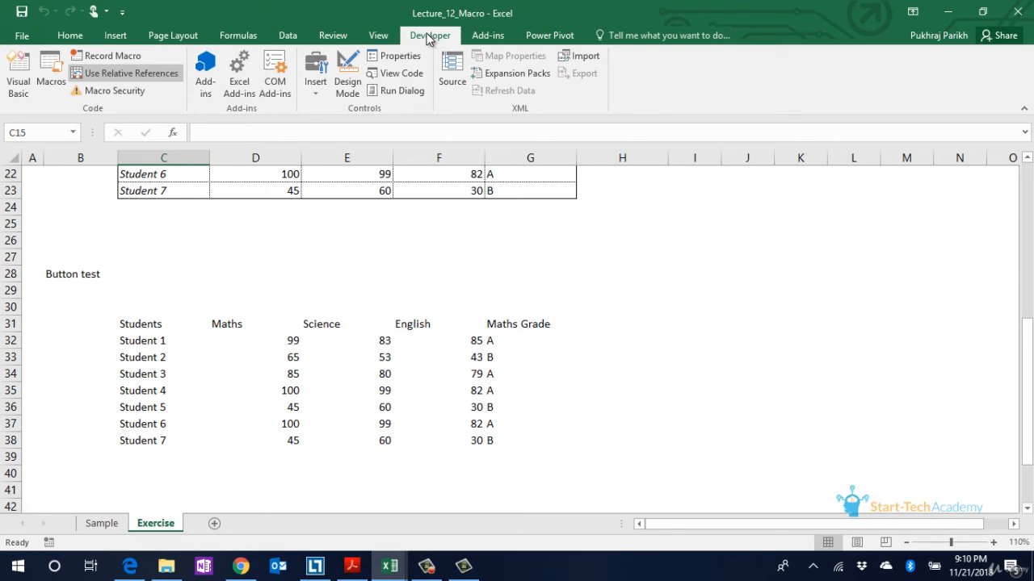
click(324, 83)
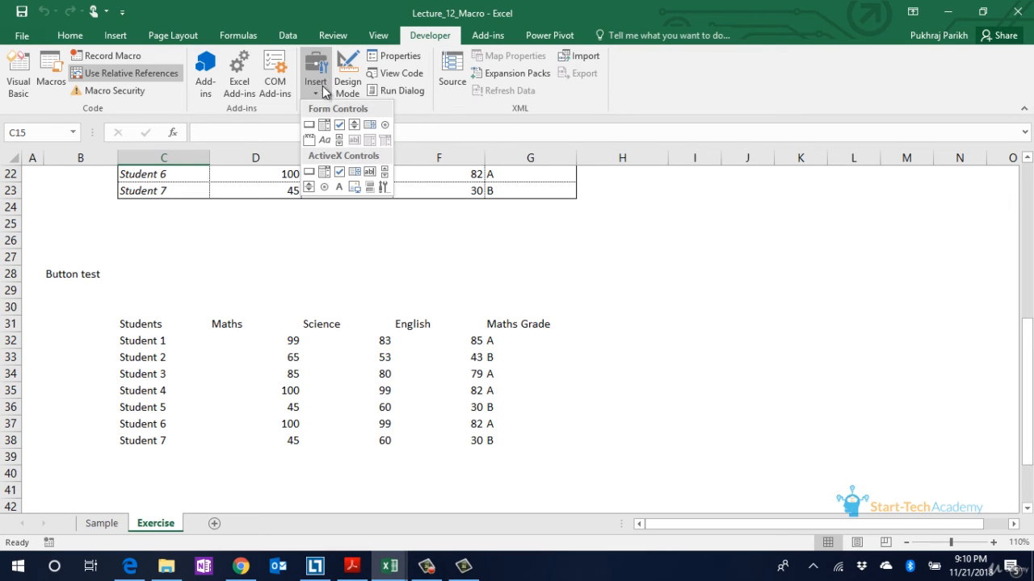
click(309, 127)
drag(635, 339, 778, 374)
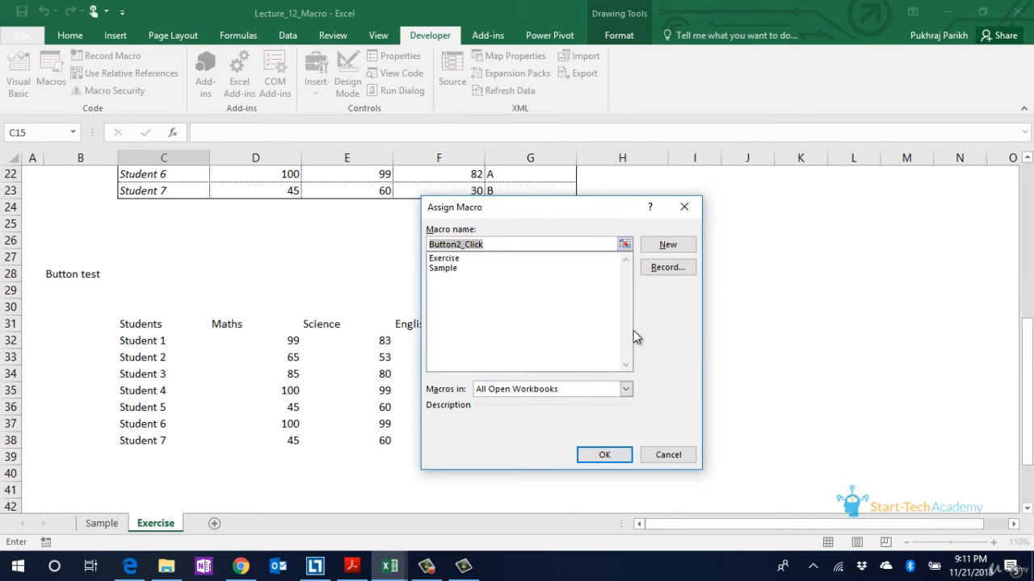
click(457, 259)
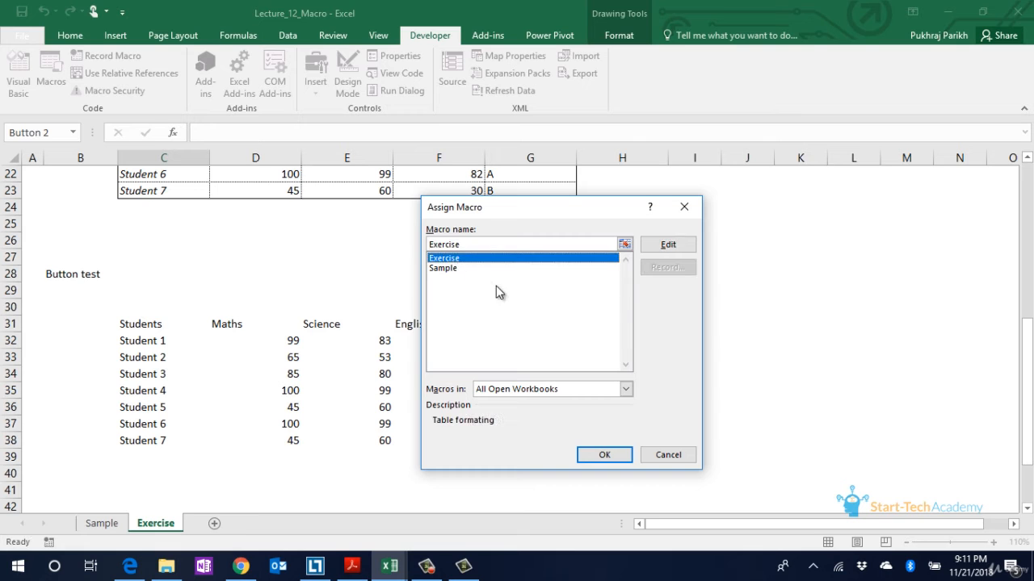
click(599, 455)
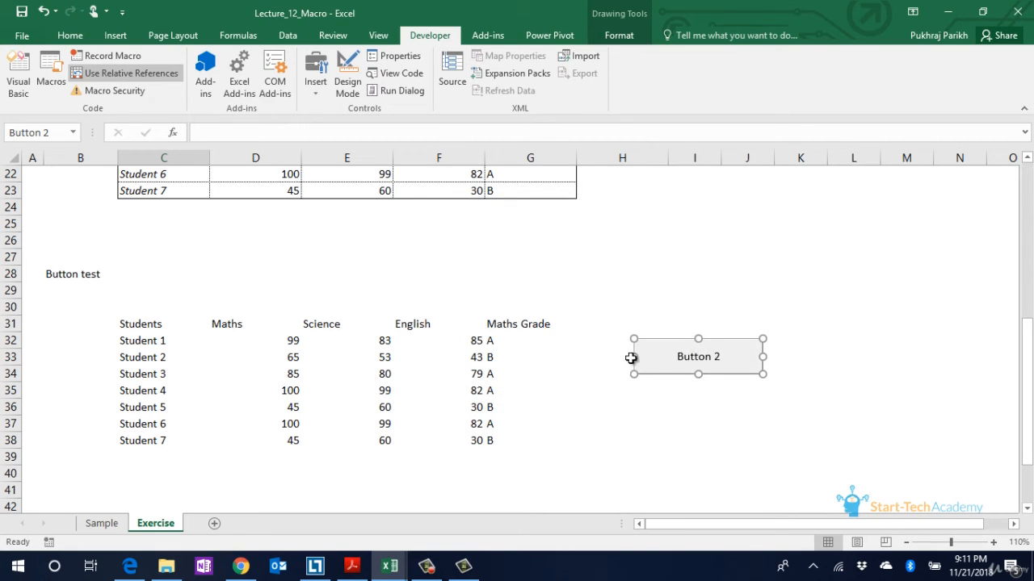
- Change the new button's label to "Exercise Macro"
click(680, 358)
drag(681, 358, 735, 355)
key(BackSpace)
text(Excer)
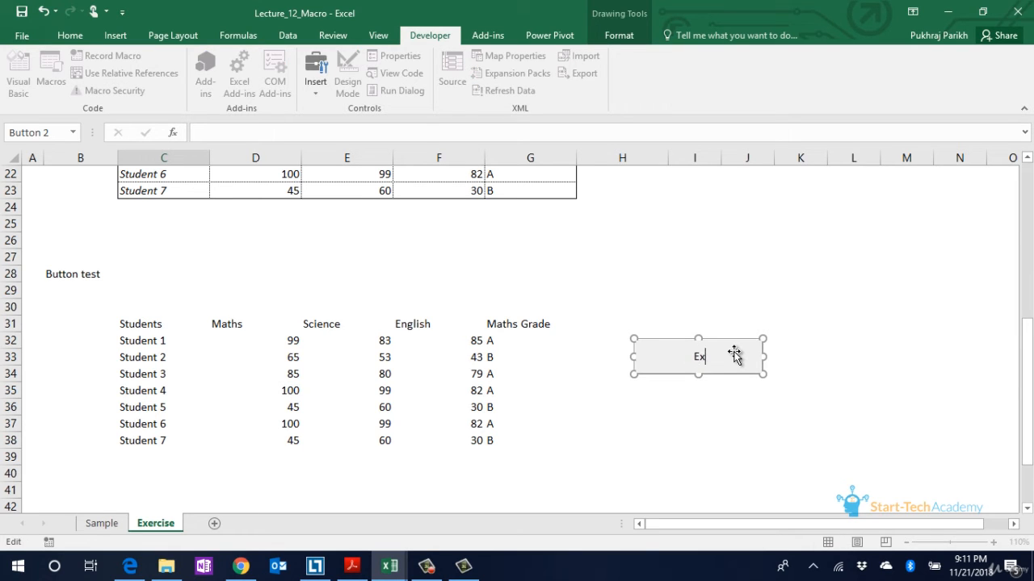
key(BackSpace)
key(BackSpace)
key(BackSpace)
text(ercise Macro)
click(620, 404)
- Format the Button test table from C31 by running the macro with the Exercise Macro button
click(139, 326)
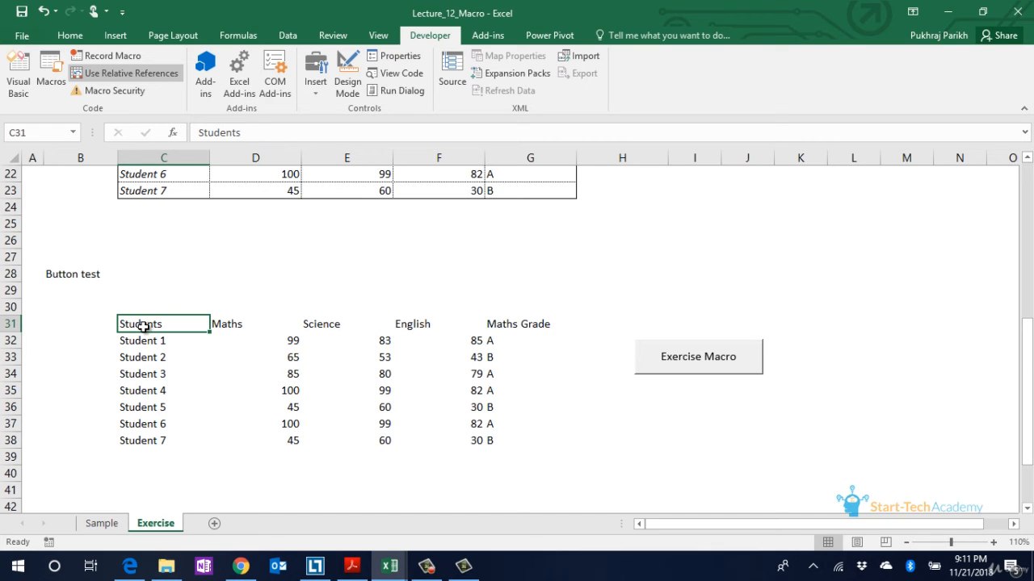
click(701, 359)
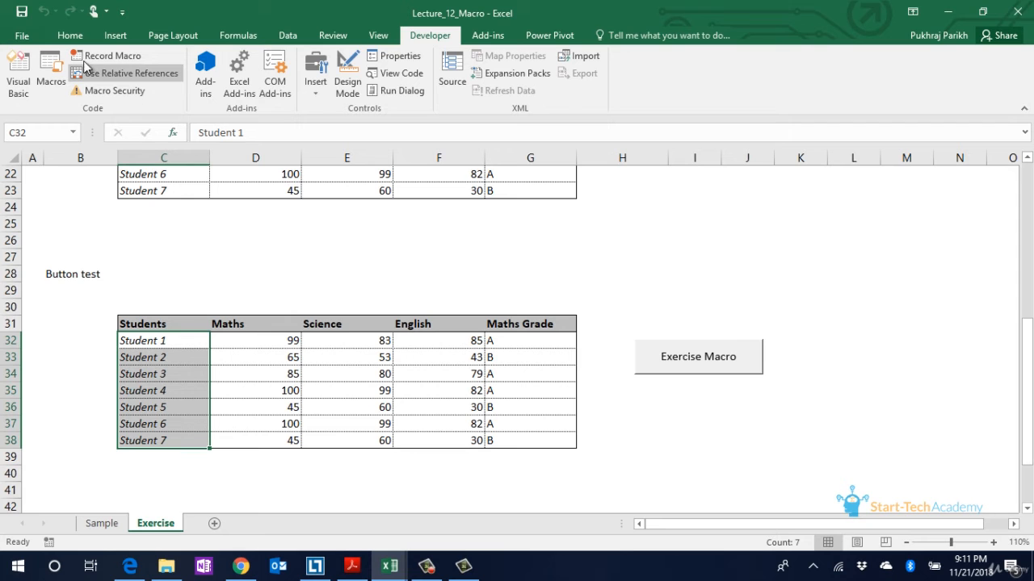
- Start saving a copy of the workbook in the Raw folder with the file type Excel Macro-Enabled Workbook
click(24, 36)
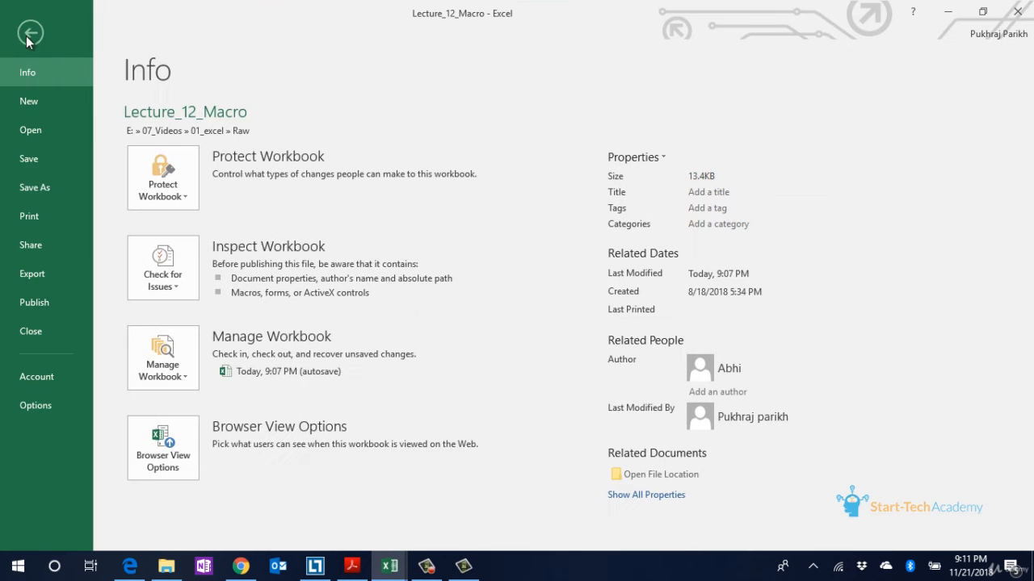
click(52, 186)
click(387, 149)
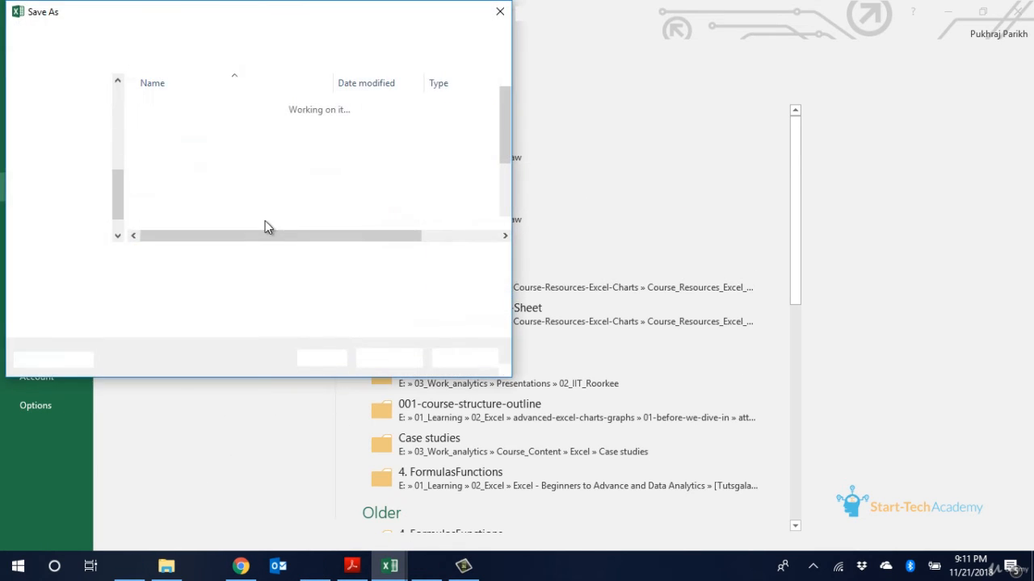
click(194, 278)
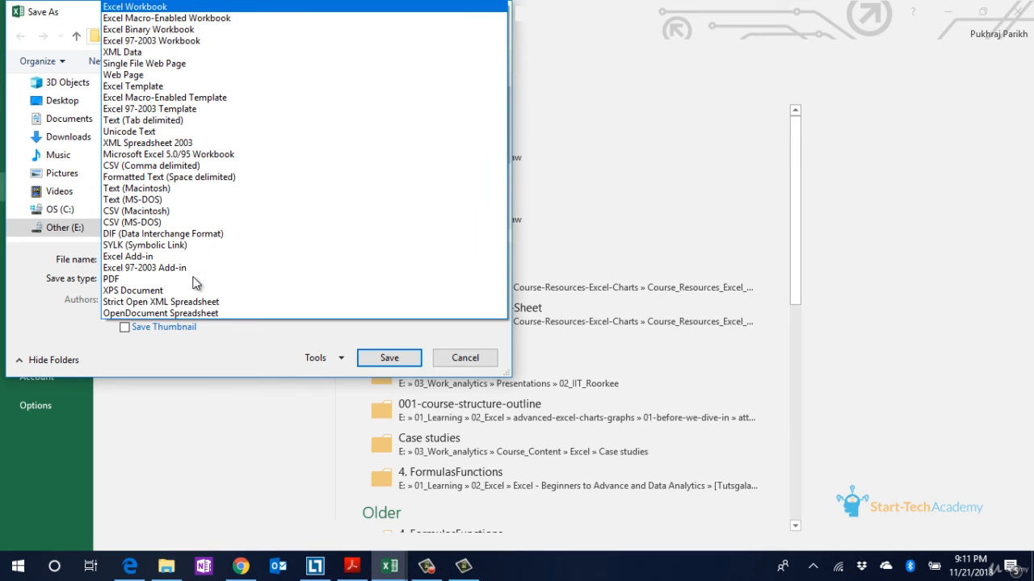
click(158, 19)
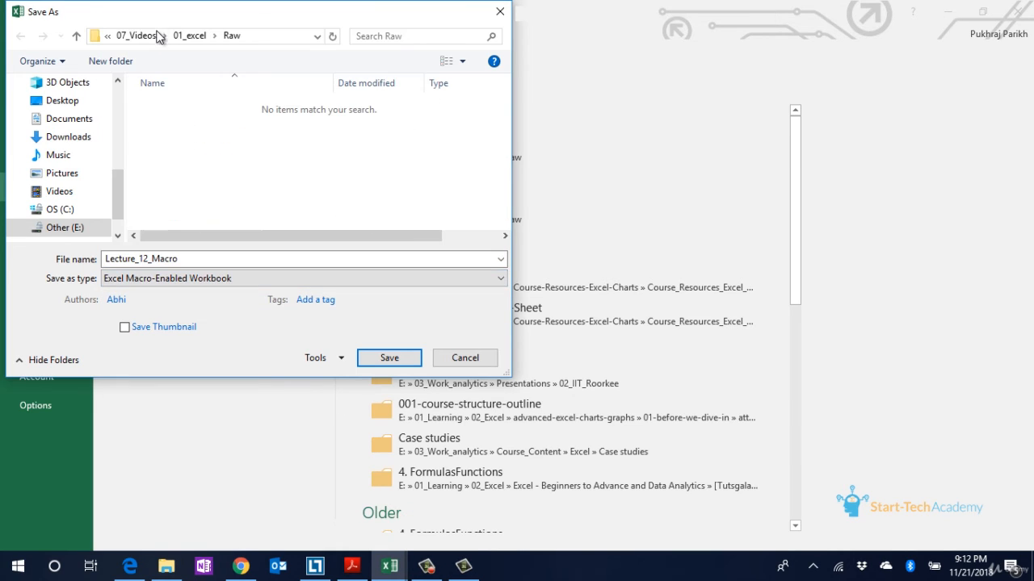
- Name the workbook Macro_55 and try saving it with the plain Excel Workbook file type, declining to save it macro-free
click(226, 285)
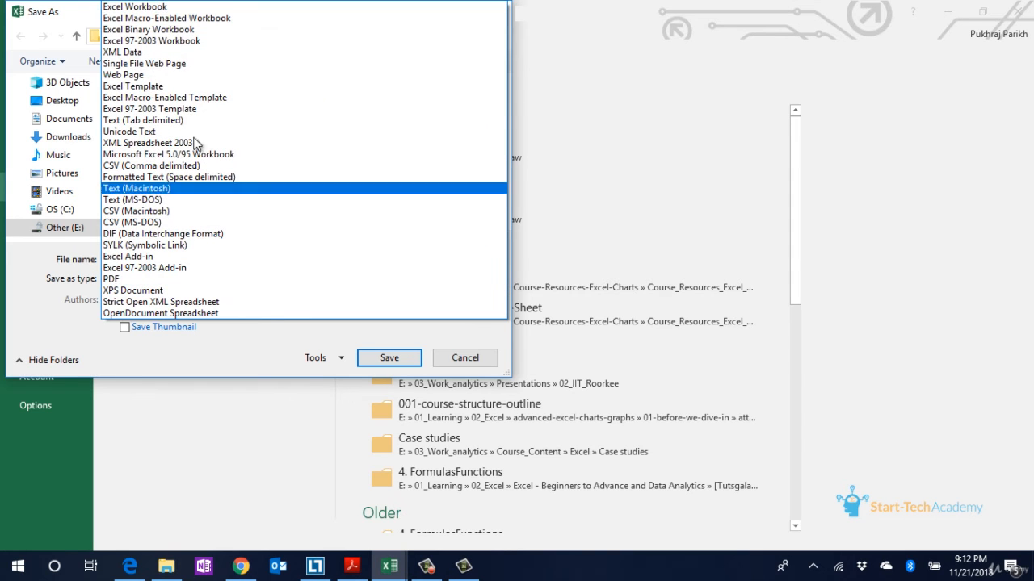
click(169, 8)
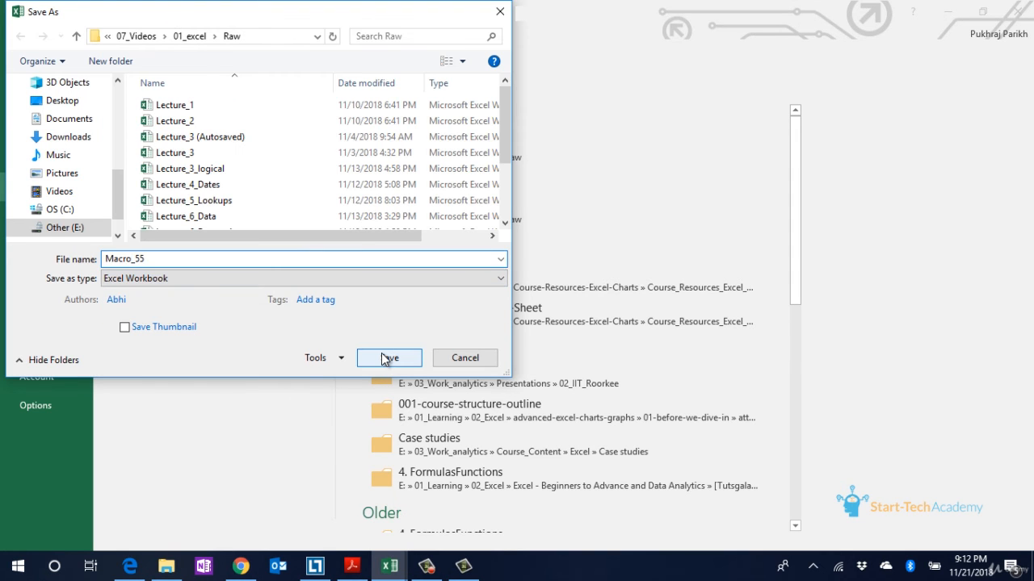
click(387, 358)
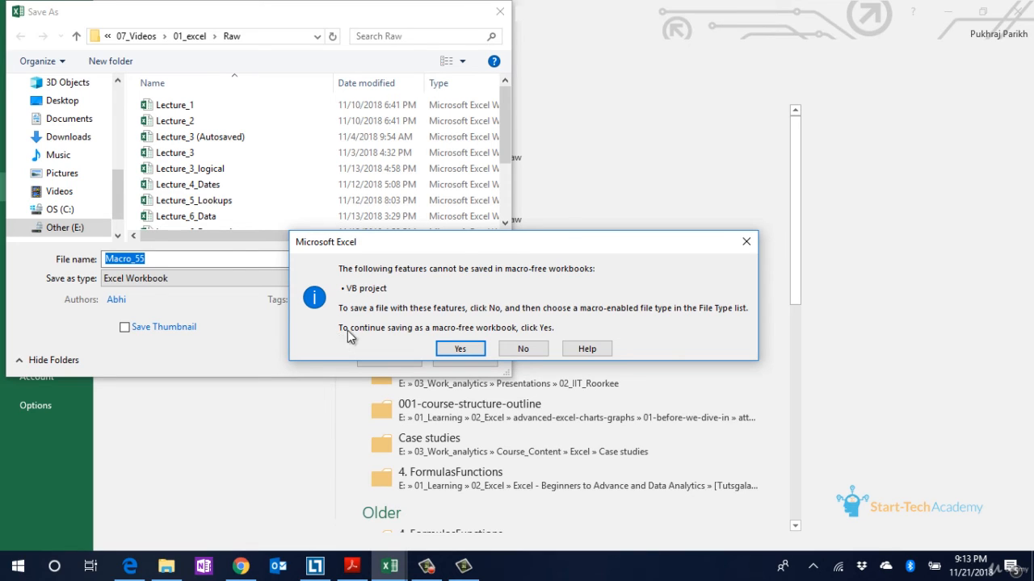
click(521, 349)
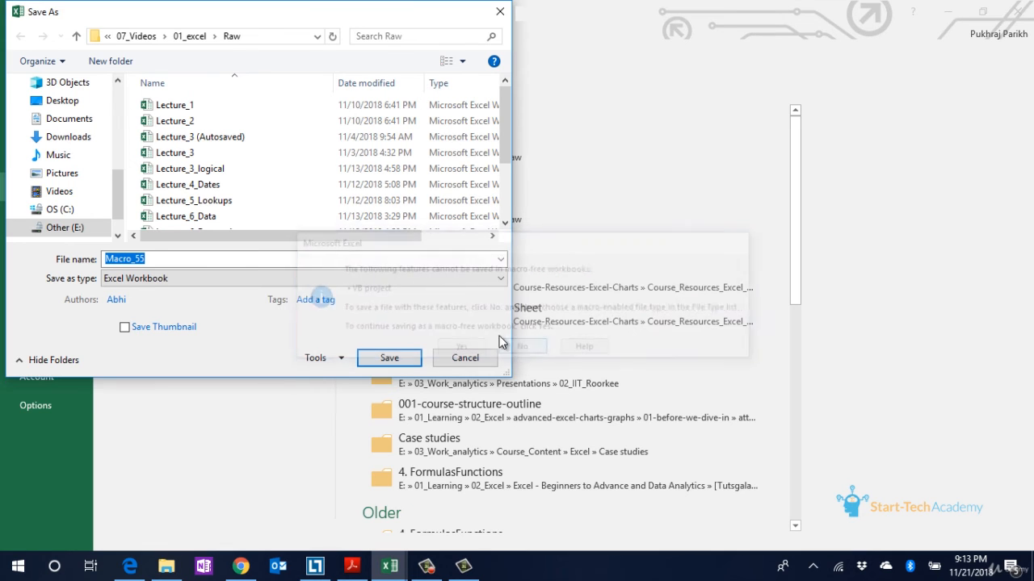
- Save Macro_55 in the Raw folder with the file type Excel Macro-Enabled Workbook
click(391, 278)
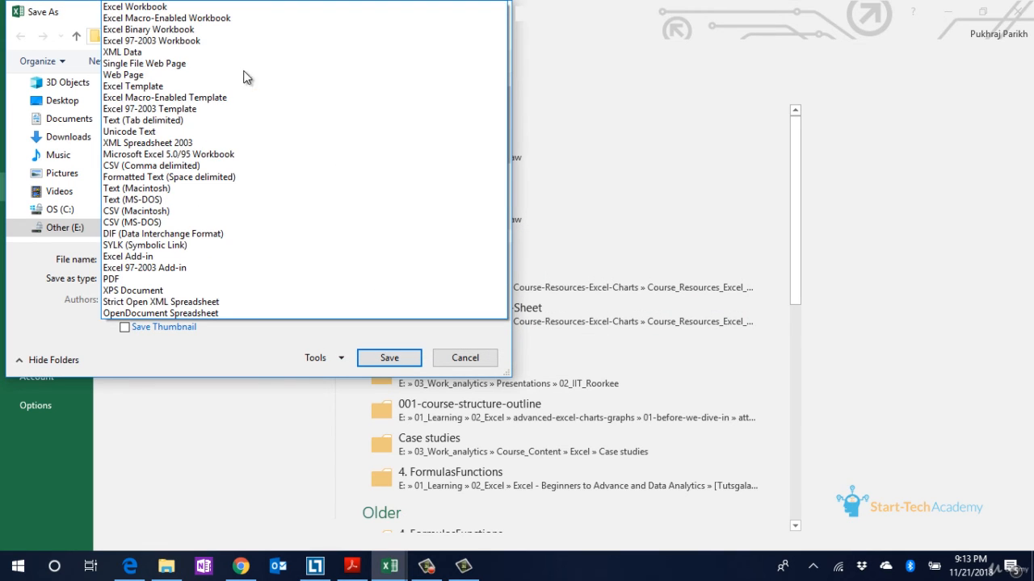
click(255, 18)
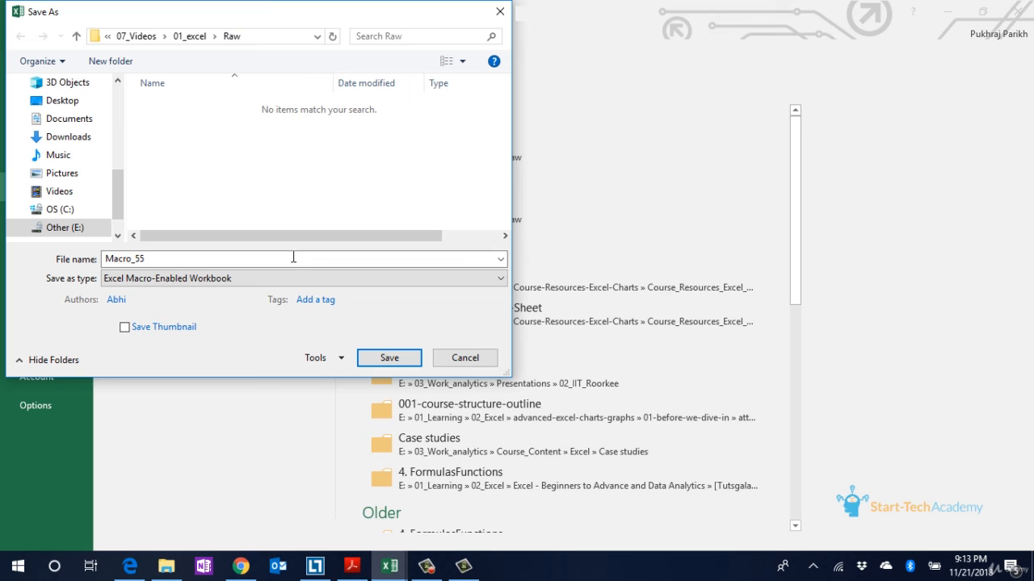
click(387, 357)
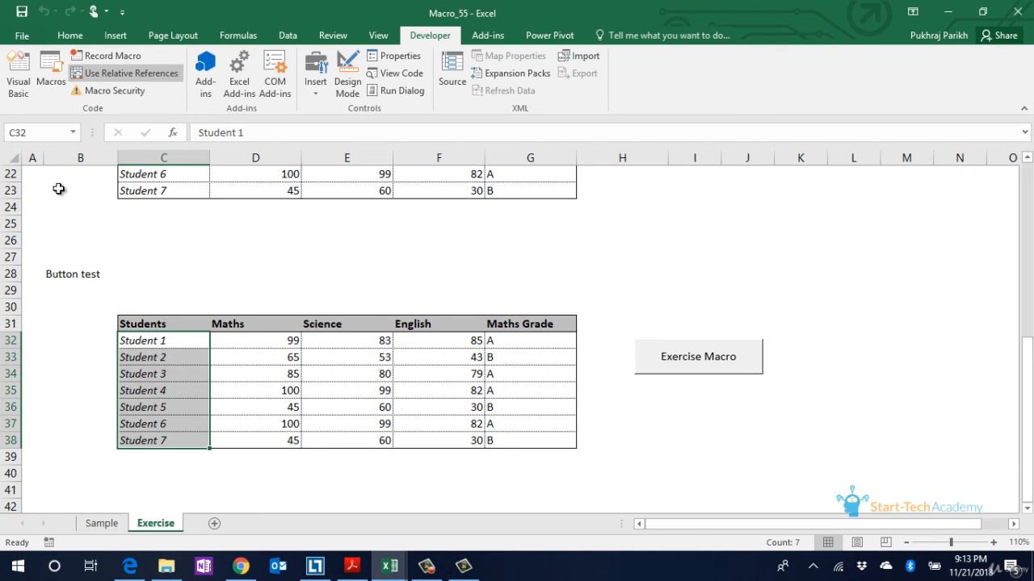
- Open the code of Module1 in the Macro_55.xlsm project in the Visual Basic editor and maximize the code window
click(12, 78)
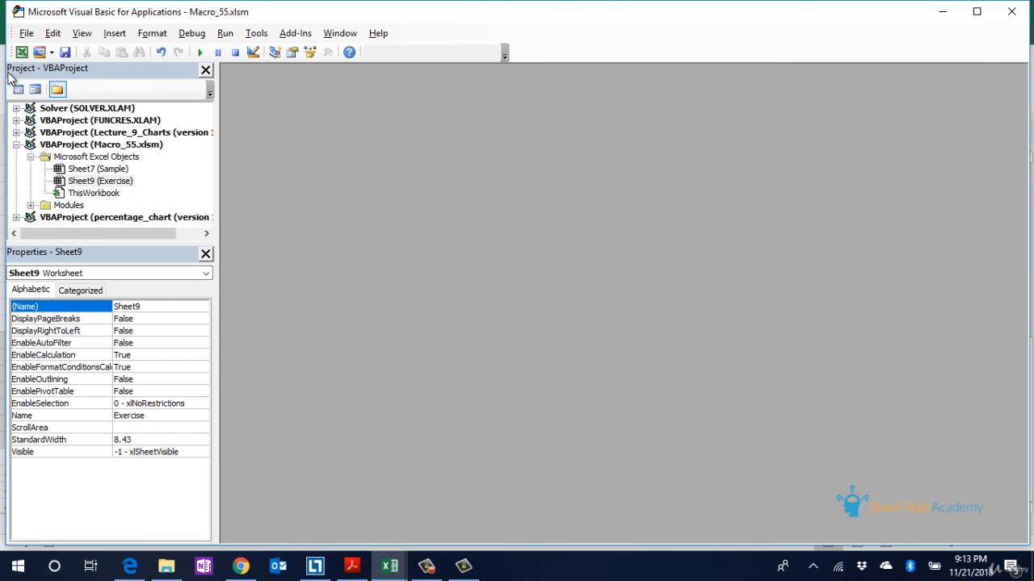
click(69, 207)
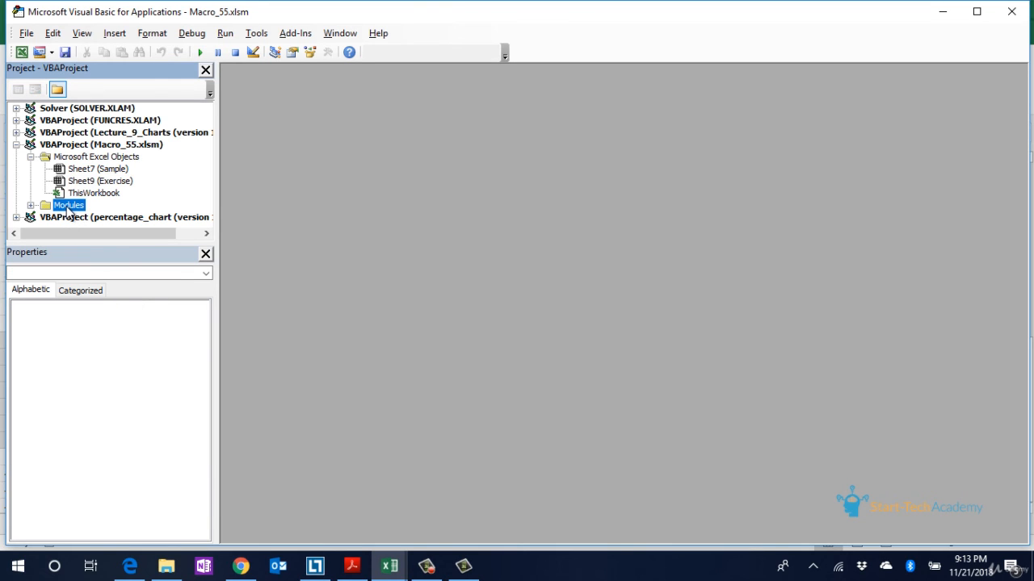
double_click(69, 208)
click(74, 218)
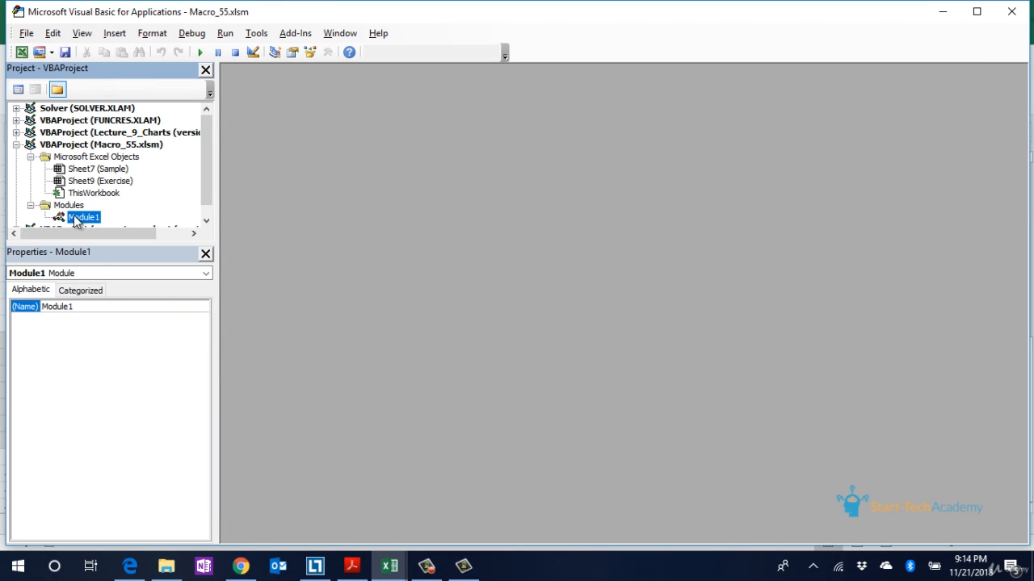
double_click(75, 219)
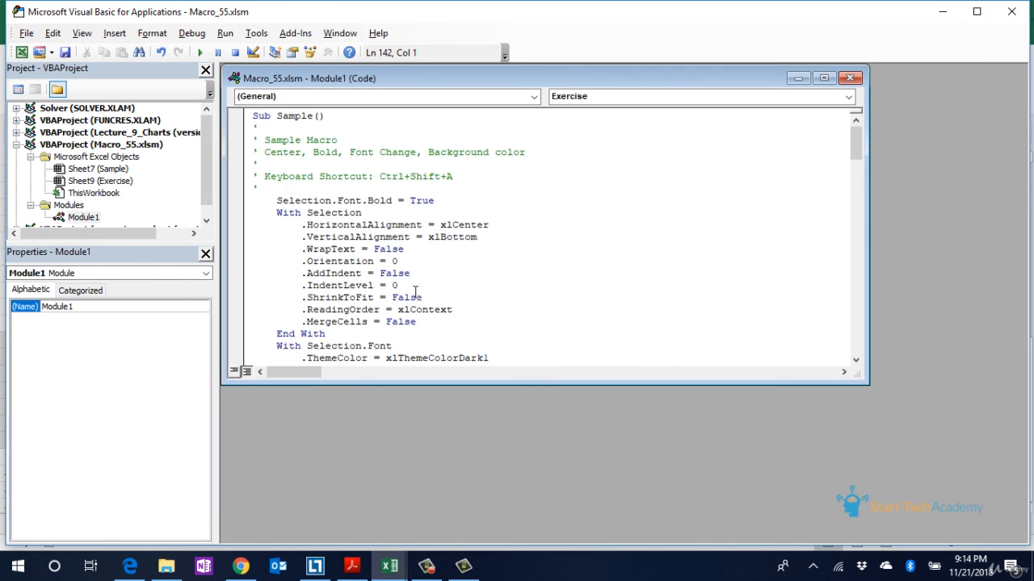
click(823, 79)
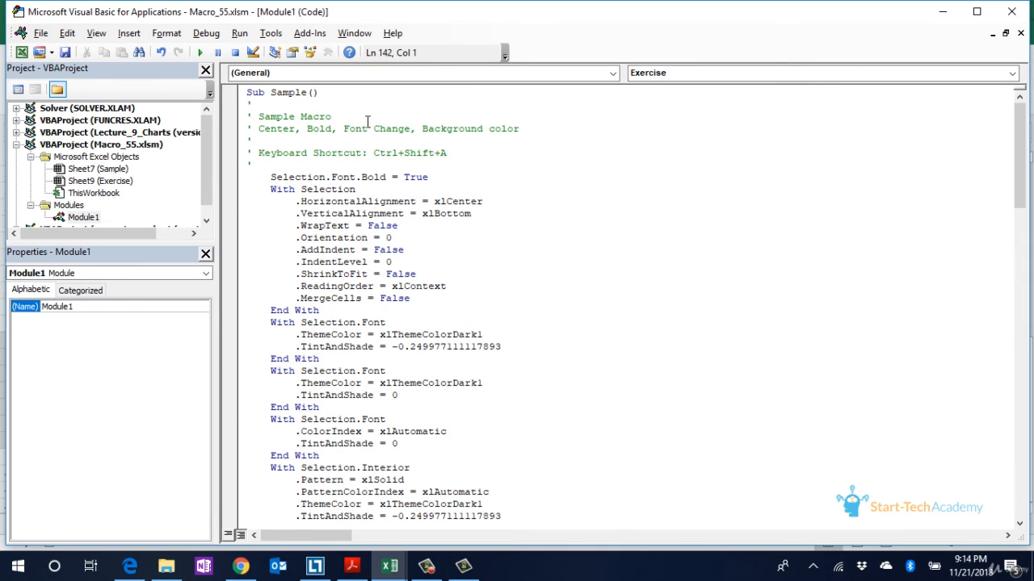
- Locate where the Sample and Exercise macros begin in Module1 by highlighting each procedure's name
drag(260, 93, 312, 100)
click(311, 100)
scroll(345, 134, down, 10)
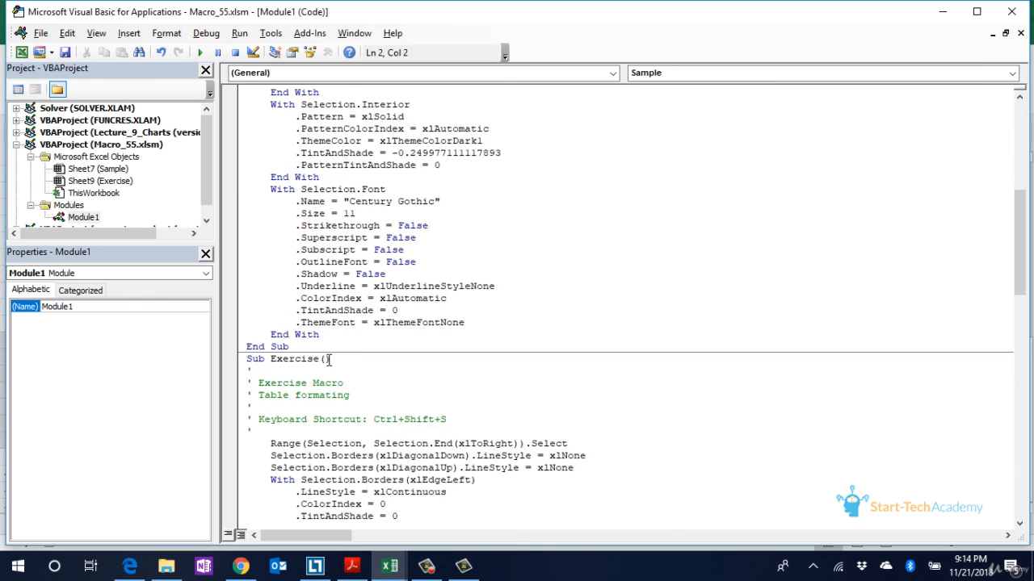
drag(331, 360, 269, 362)
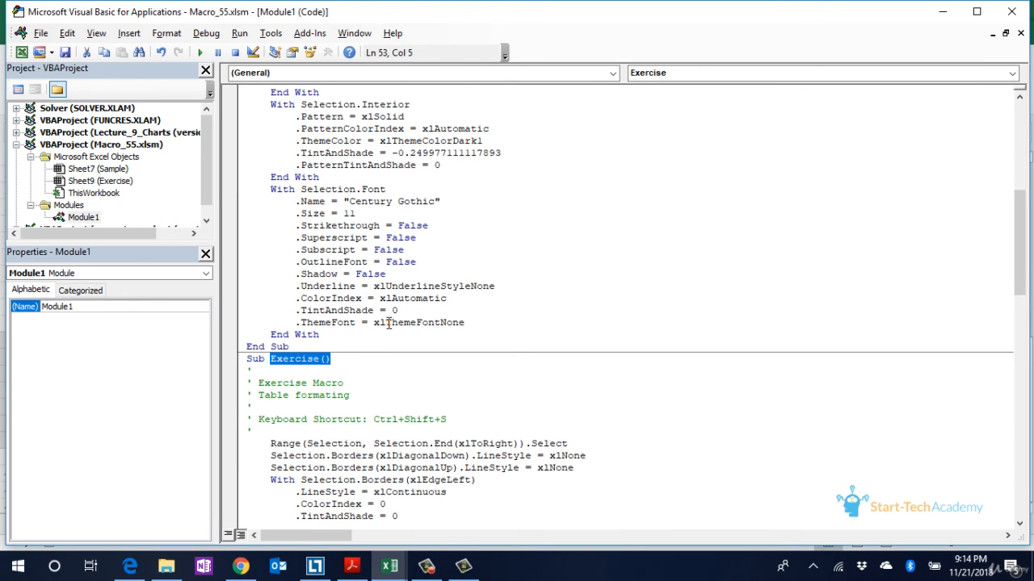
- Examine the recorded Exercise macro code, from its shortcut comment and range selections through its border and fill settings
scroll(388, 323, down, 3)
scroll(388, 322, down, 3)
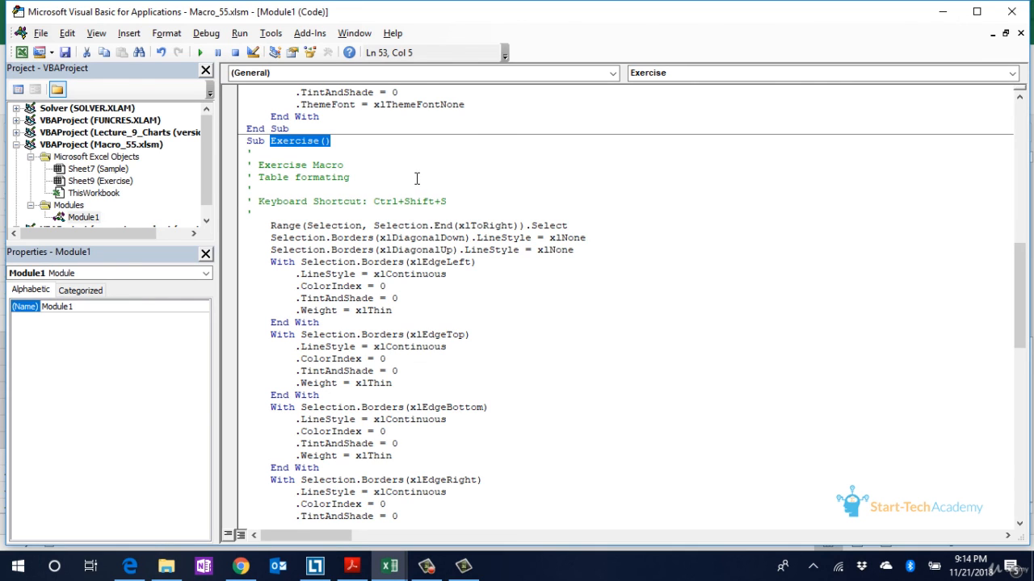
scroll(417, 178, down, 2)
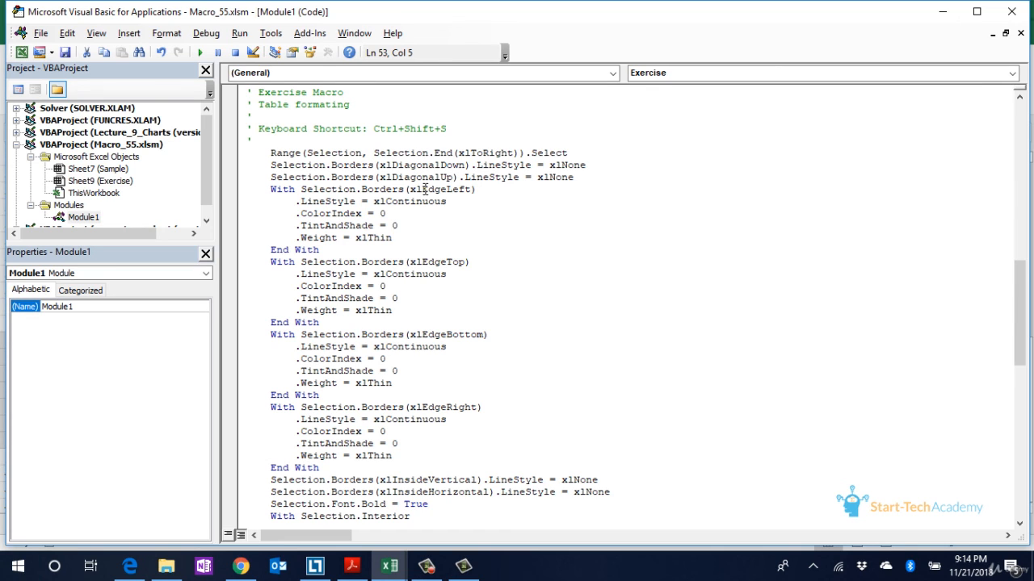
drag(372, 144, 491, 153)
click(498, 152)
click(457, 202)
scroll(454, 203, down, 1)
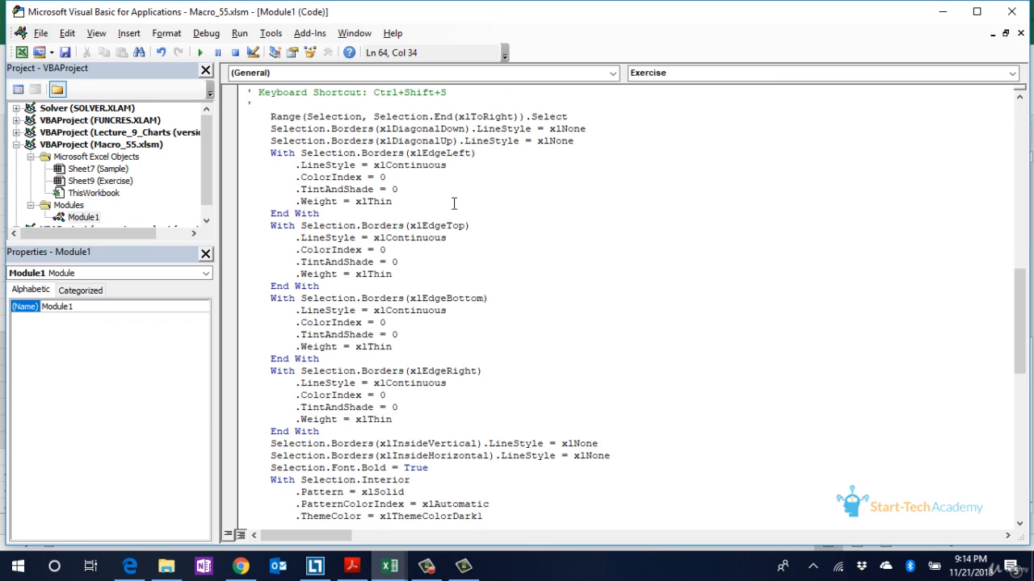
scroll(454, 204, down, 8)
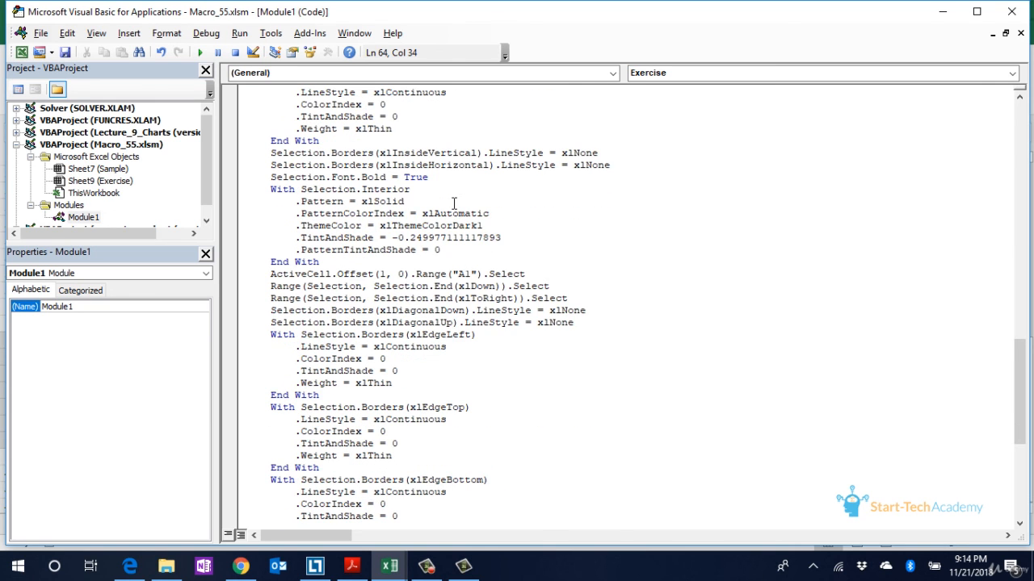
scroll(454, 204, down, 2)
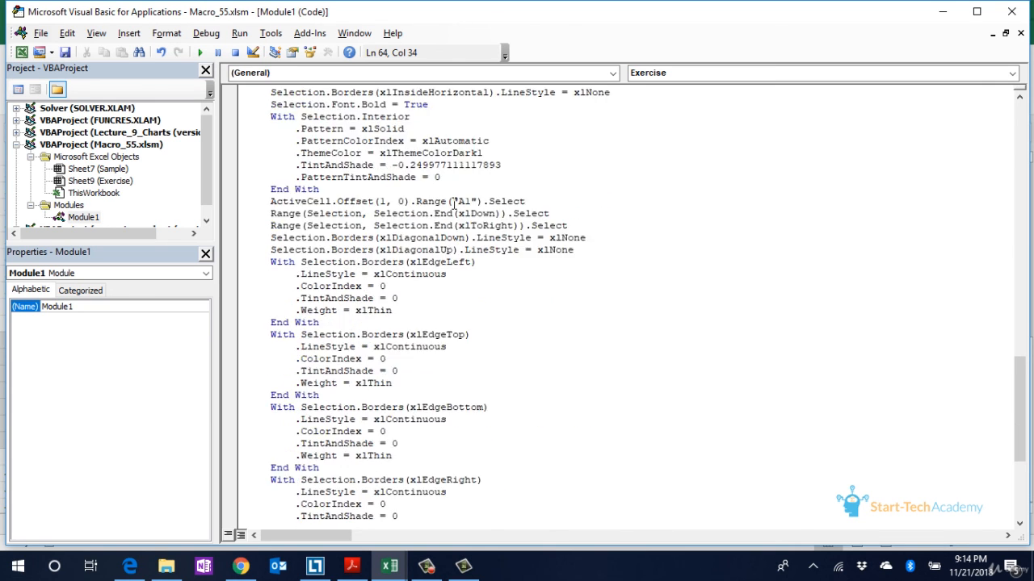
scroll(454, 203, down, 5)
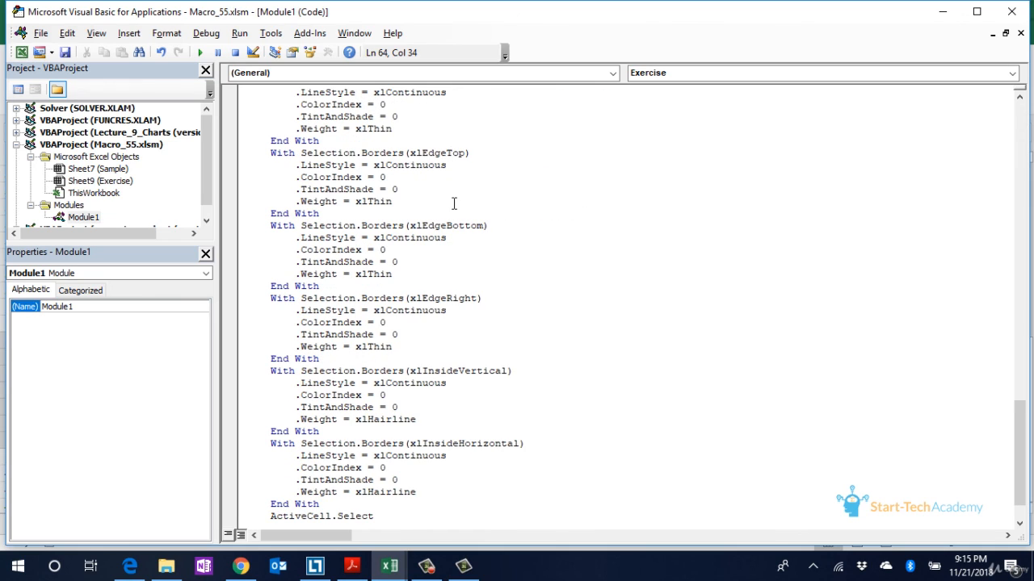